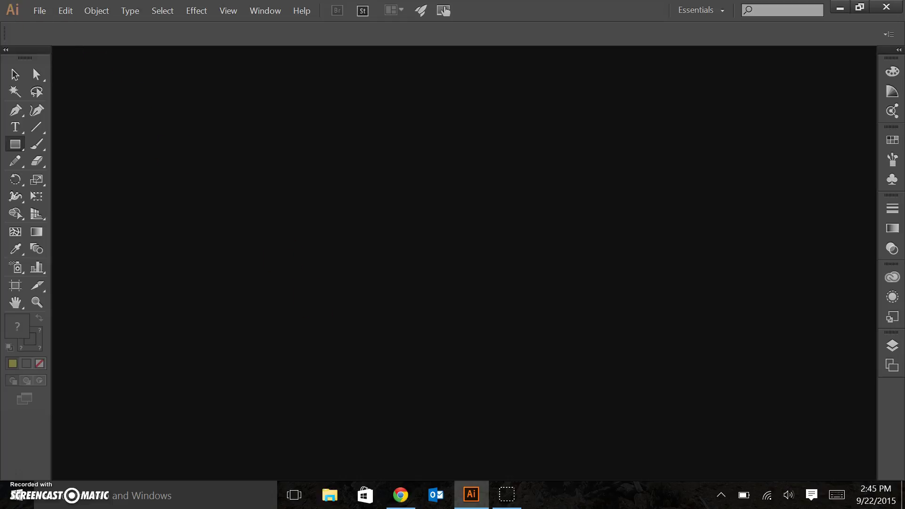
- Create a new landscape Letter document, 11 x 8.5 inches, named 'class test'
{"action": "left_click", "coordinate": [39, 11]}
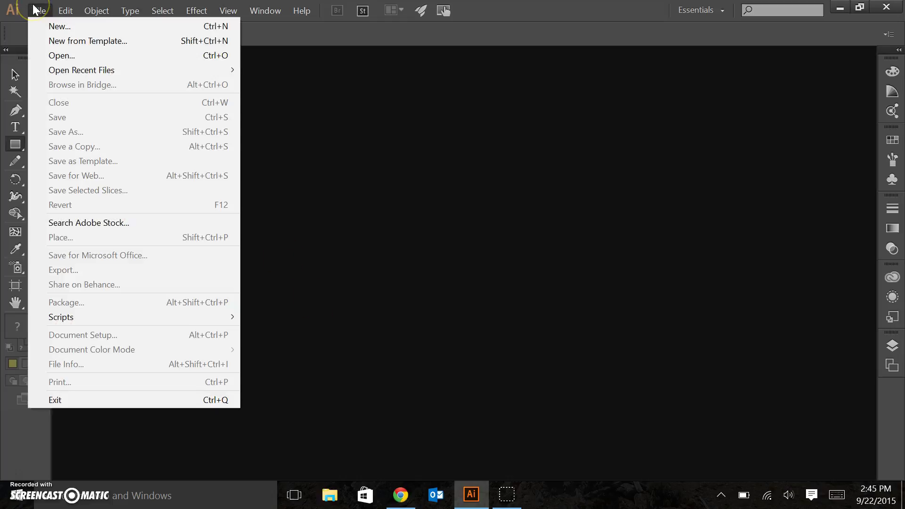
{"action": "left_click", "coordinate": [54, 27]}
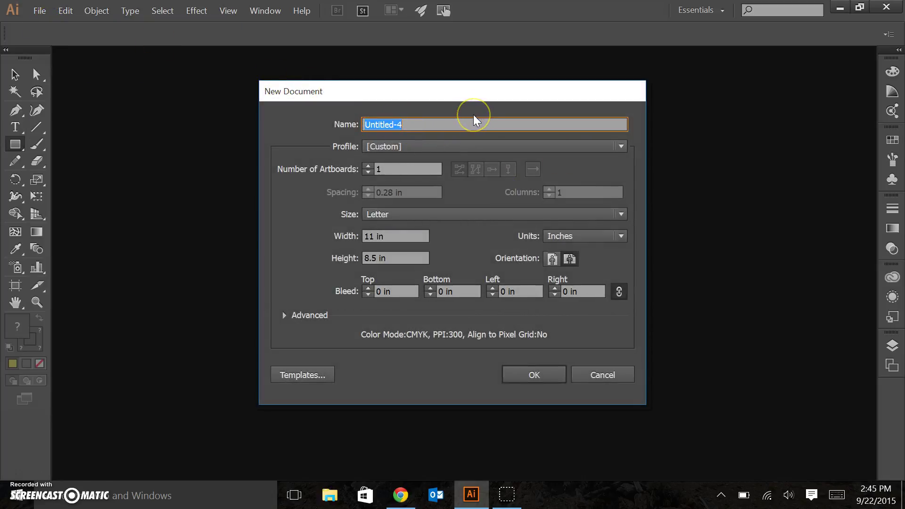
{"action": "key", "text": "BackSpace"}
{"action": "type", "text": "class test"}
{"action": "left_click", "coordinate": [621, 237]}
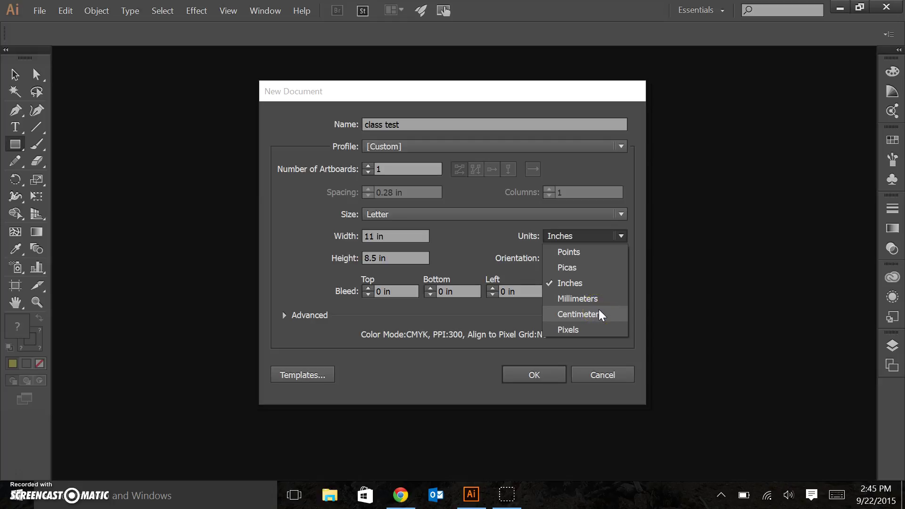
{"action": "left_click", "coordinate": [583, 281]}
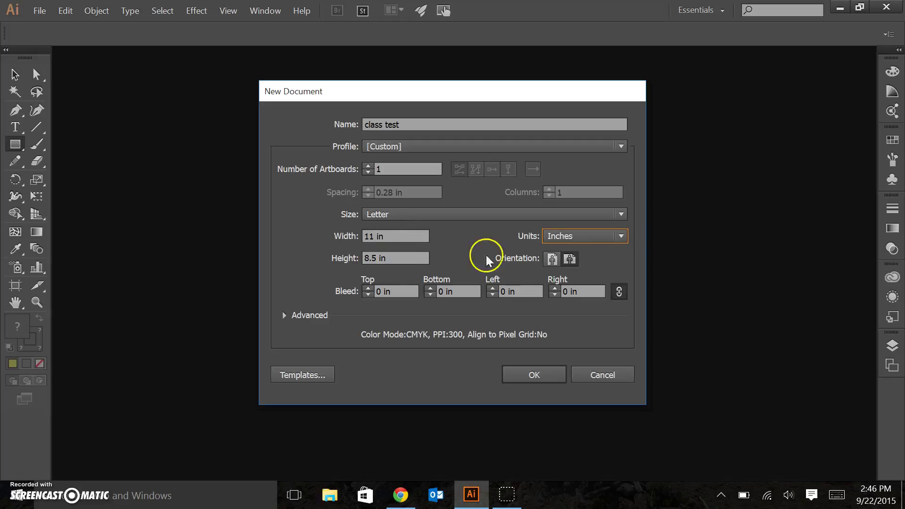
{"action": "left_click", "coordinate": [552, 260]}
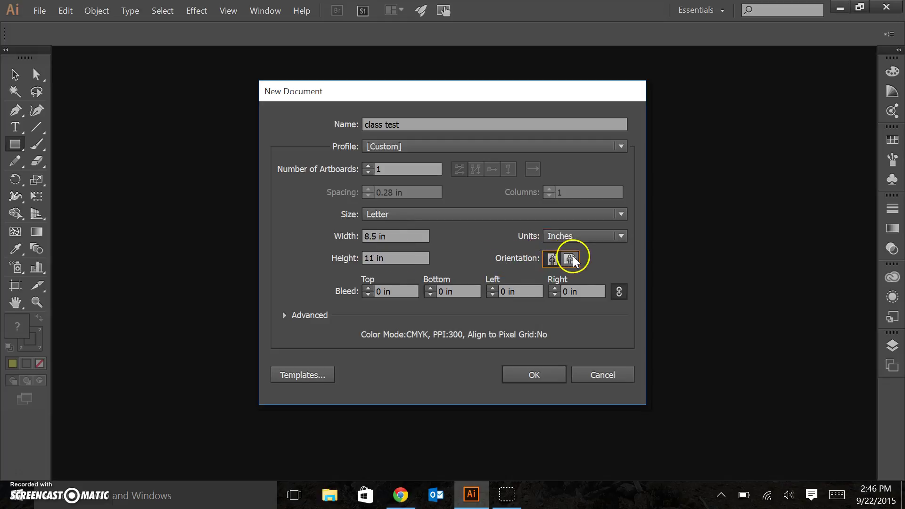
{"action": "left_click", "coordinate": [571, 259]}
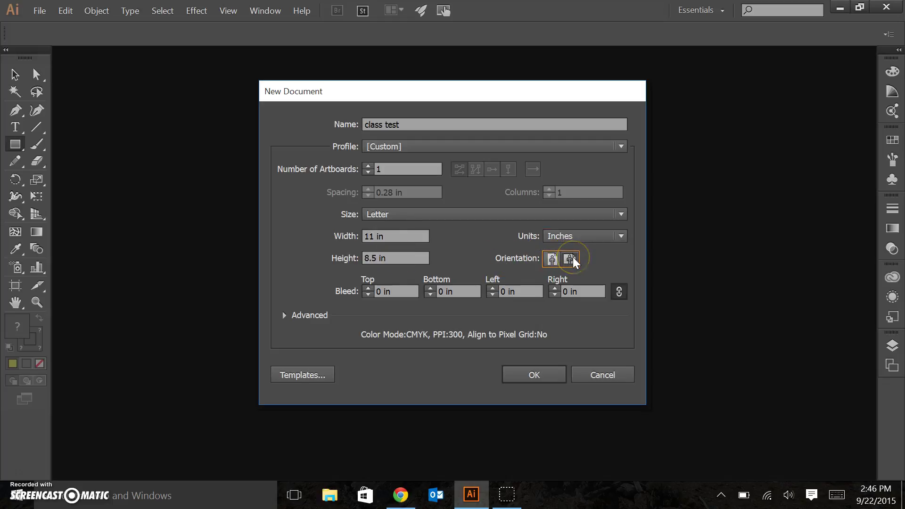
{"action": "left_click", "coordinate": [538, 377]}
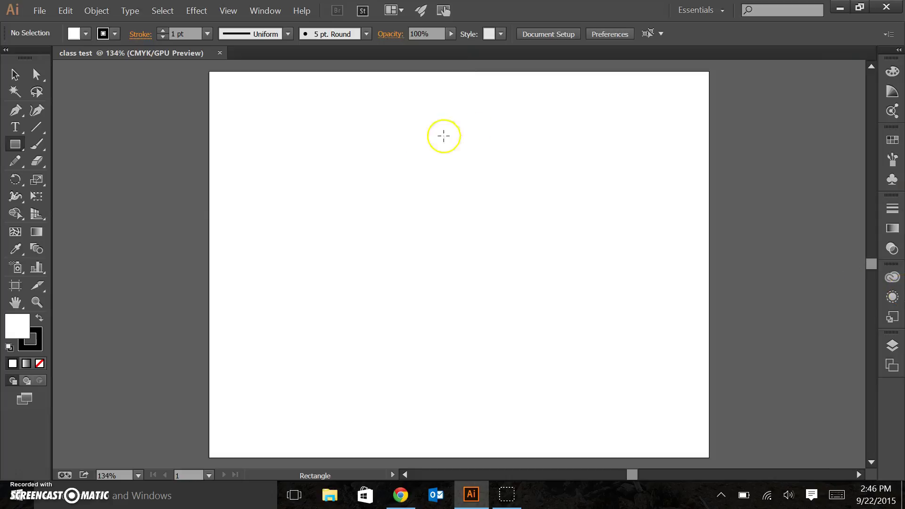
{"action": "left_click", "coordinate": [16, 75]}
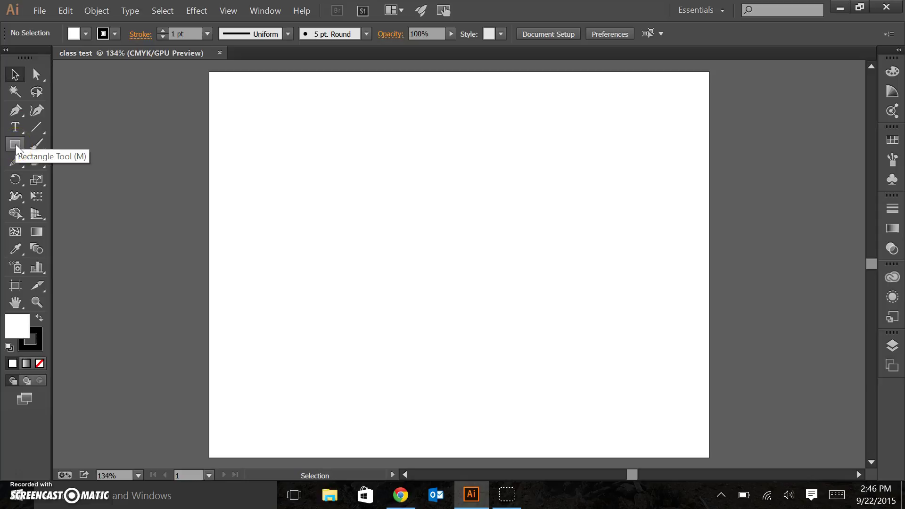
- Draw a wide, short rectangle near the top of the artboard with the Rectangle Tool
{"action": "left_click", "coordinate": [16, 146]}
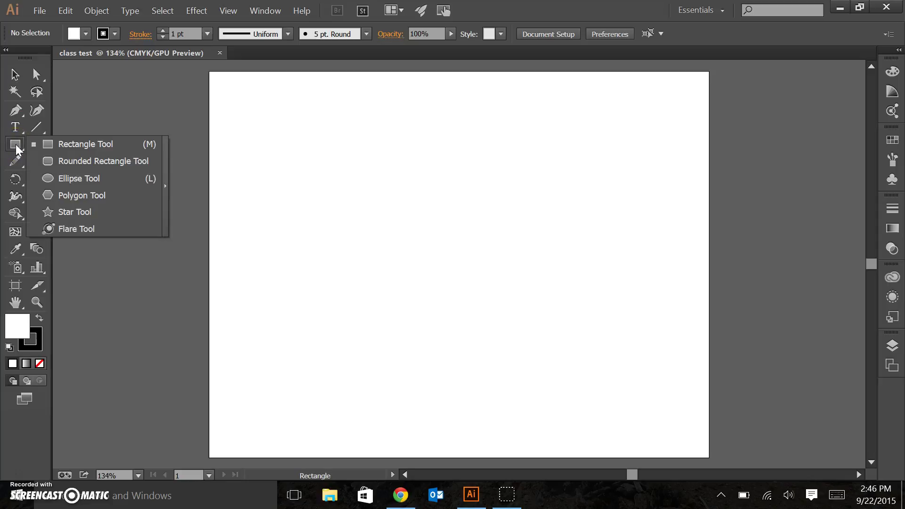
{"action": "mouse_move", "coordinate": [16, 150]}
{"action": "left_mouse_down"}
{"action": "mouse_move", "coordinate": [75, 143]}
{"action": "mouse_move", "coordinate": [90, 161]}
{"action": "mouse_move", "coordinate": [91, 208]}
{"action": "mouse_move", "coordinate": [99, 149]}
{"action": "mouse_move", "coordinate": [16, 149]}
{"action": "left_mouse_up"}
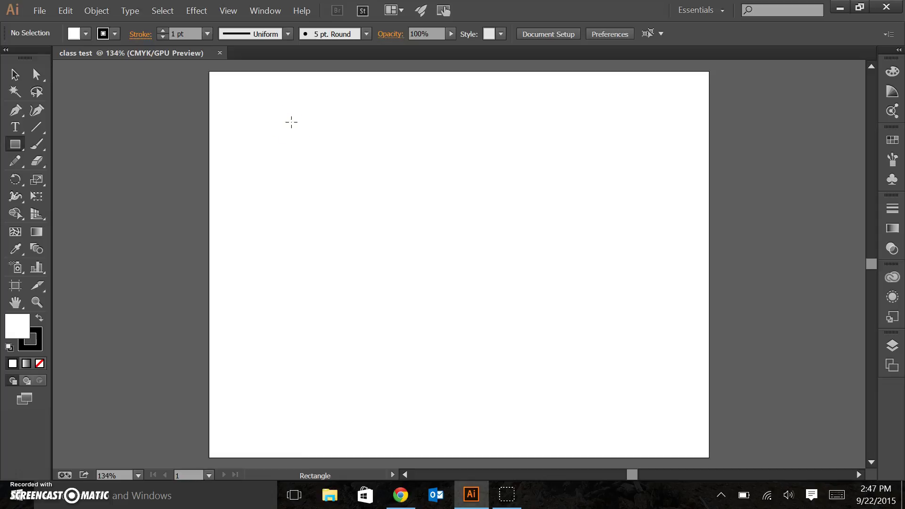
{"action": "left_click_drag", "start_coordinate": [291, 122], "coordinate": [624, 175]}
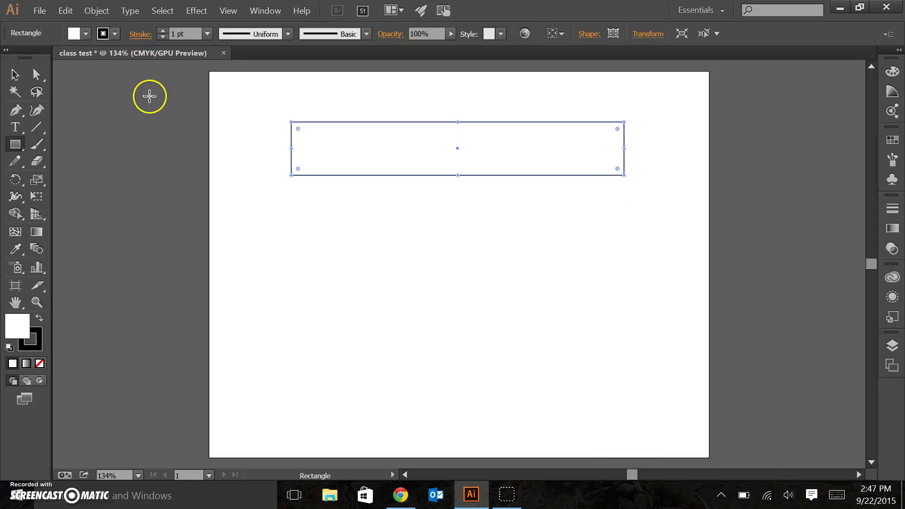
- Reposition the wide rectangle slightly up and left near the artboard top
{"action": "left_click", "coordinate": [12, 74]}
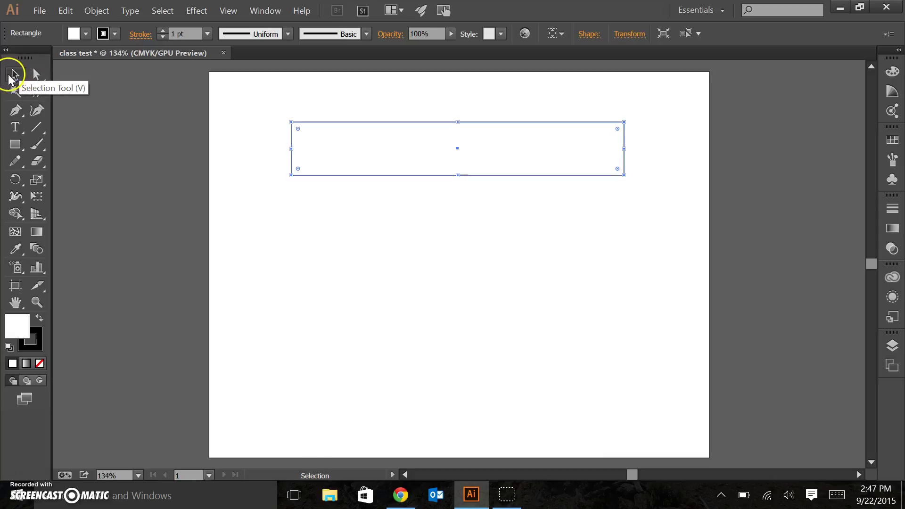
{"action": "left_click", "coordinate": [251, 168]}
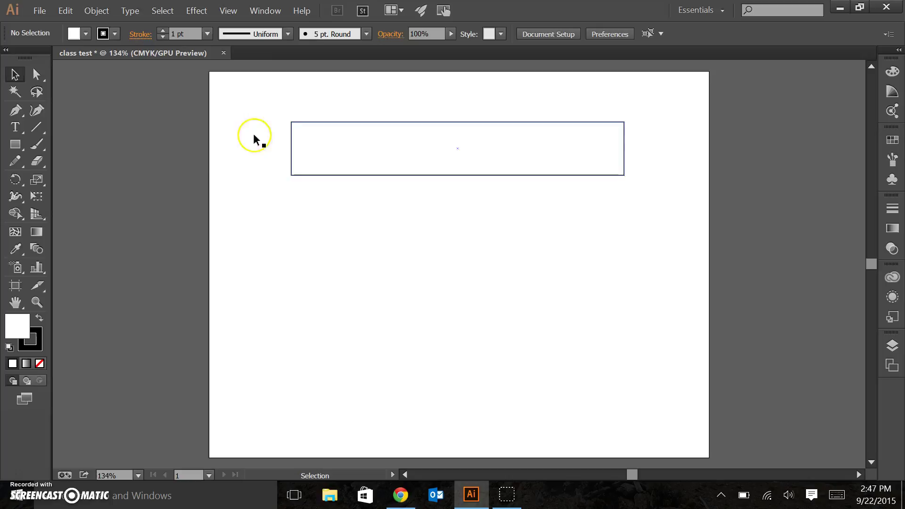
{"action": "left_click", "coordinate": [422, 175]}
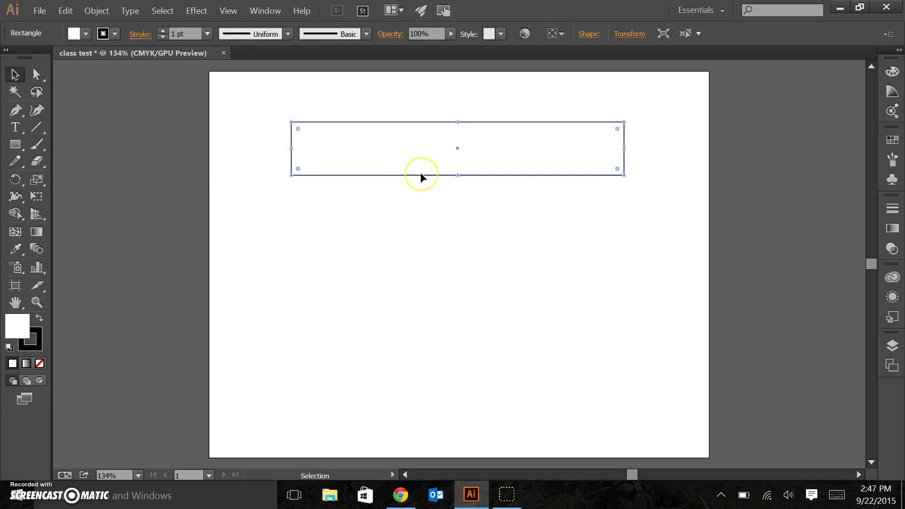
{"action": "left_click_drag", "start_coordinate": [421, 177], "coordinate": [407, 143]}
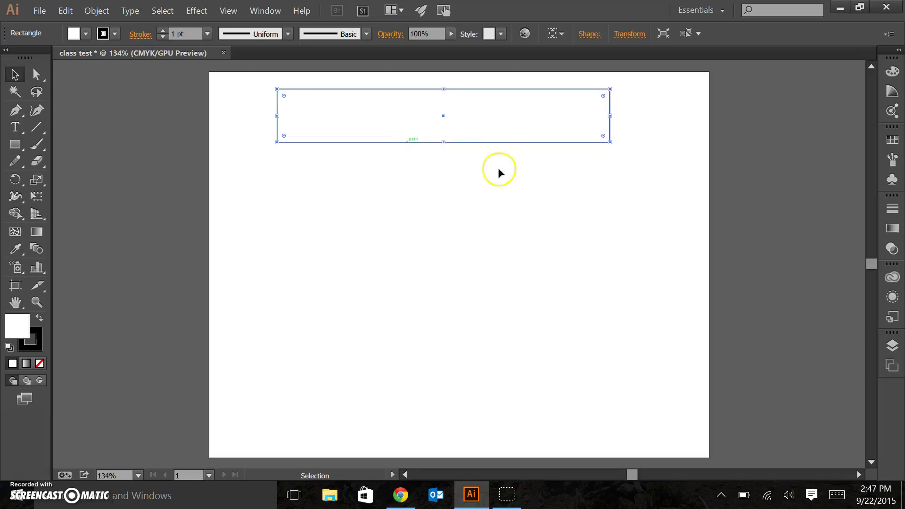
{"action": "left_click_drag", "start_coordinate": [486, 123], "coordinate": [506, 142]}
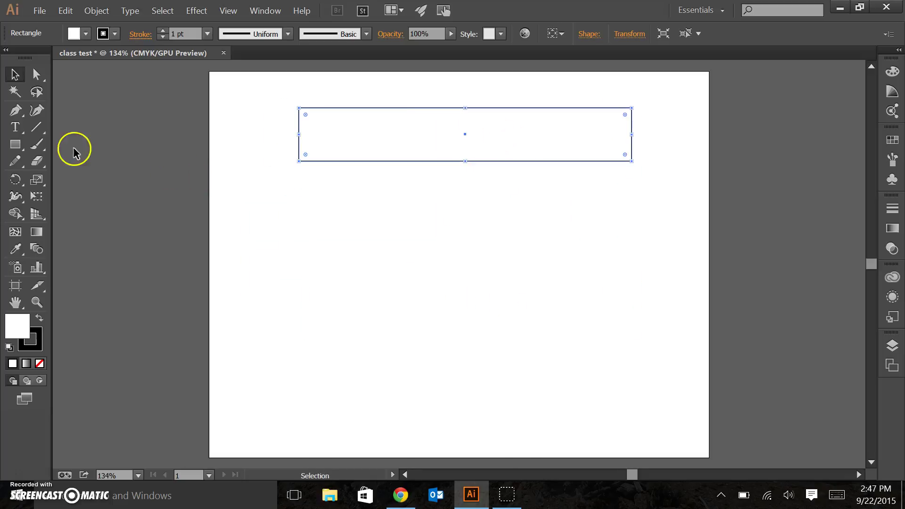
{"action": "left_click", "coordinate": [23, 147]}
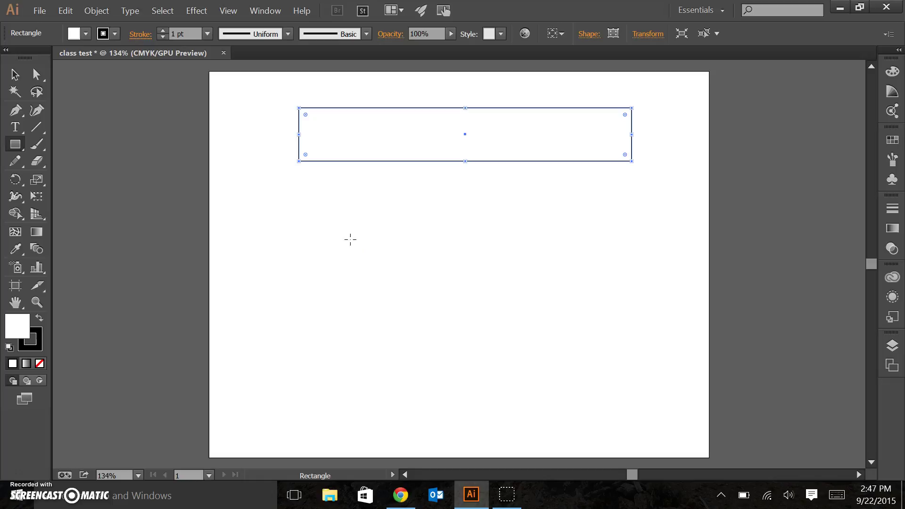
- Draw a roughly 3.93-inch square below the left half of the wide bar, then deselect
{"action": "left_click", "coordinate": [309, 231]}
{"action": "mouse_move", "coordinate": [294, 218]}
{"action": "left_mouse_down"}
{"action": "mouse_move", "coordinate": [319, 255]}
{"action": "mouse_move", "coordinate": [349, 268]}
{"action": "mouse_move", "coordinate": [351, 356]}
{"action": "mouse_move", "coordinate": [448, 375]}
{"action": "mouse_move", "coordinate": [485, 419]}
{"action": "mouse_move", "coordinate": [386, 310]}
{"action": "mouse_move", "coordinate": [436, 346]}
{"action": "mouse_move", "coordinate": [476, 416]}
{"action": "mouse_move", "coordinate": [472, 397]}
{"action": "left_mouse_up"}
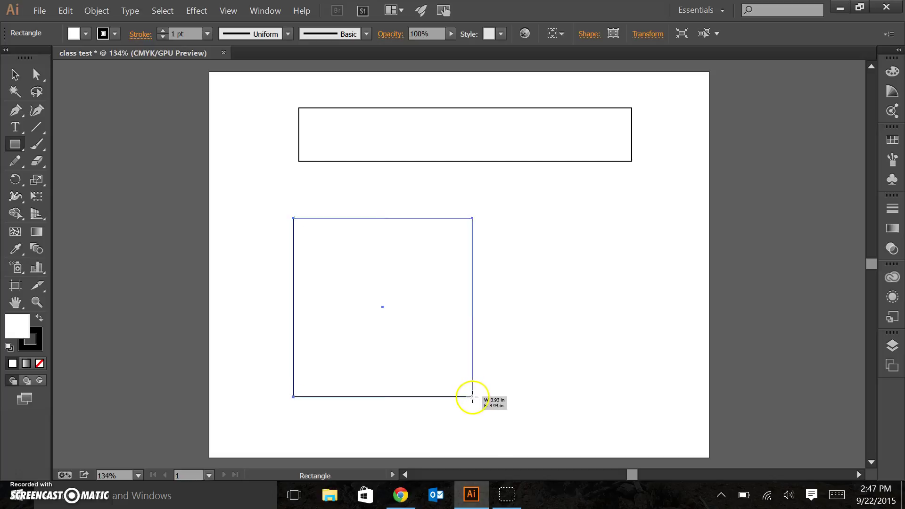
{"action": "left_click", "coordinate": [15, 74]}
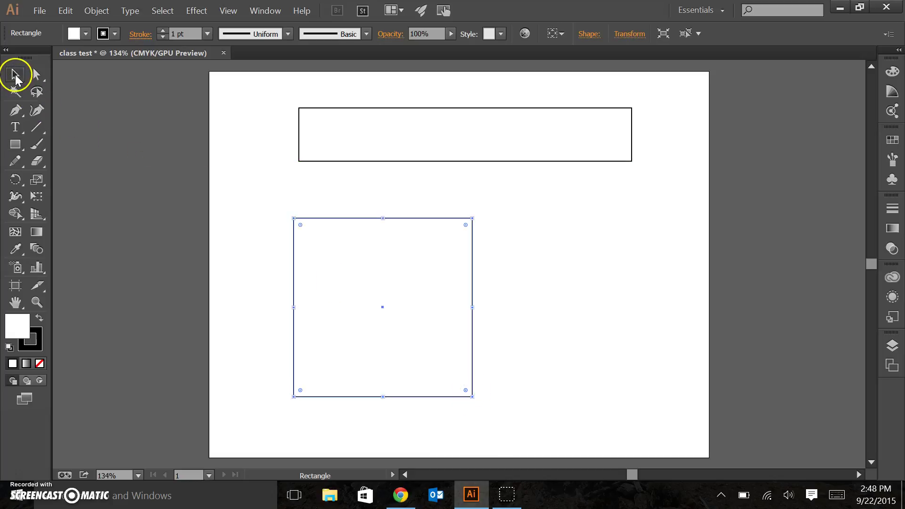
{"action": "left_click", "coordinate": [265, 196]}
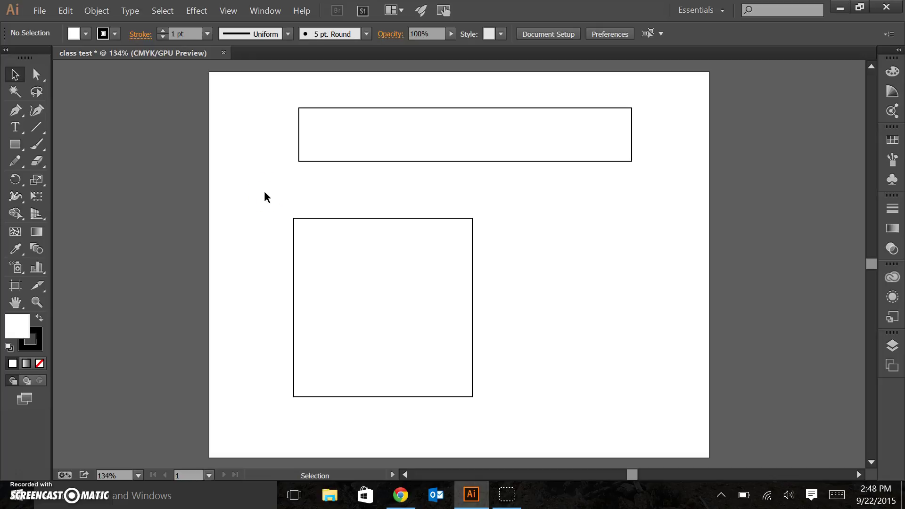
{"action": "left_click", "coordinate": [337, 251]}
{"action": "left_click", "coordinate": [490, 352]}
- Draw a diagonal line right of the square and drag it up between the shapes
{"action": "left_click", "coordinate": [37, 128]}
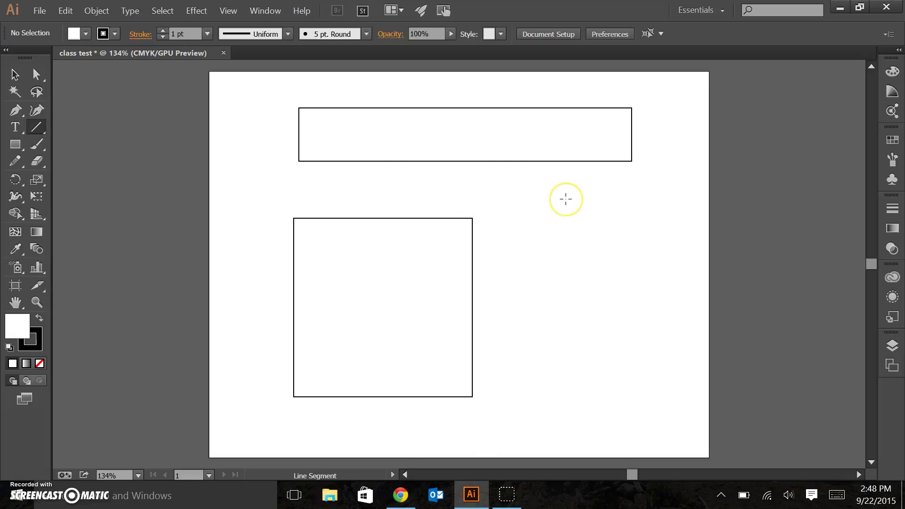
{"action": "left_click_drag", "start_coordinate": [566, 199], "coordinate": [512, 336]}
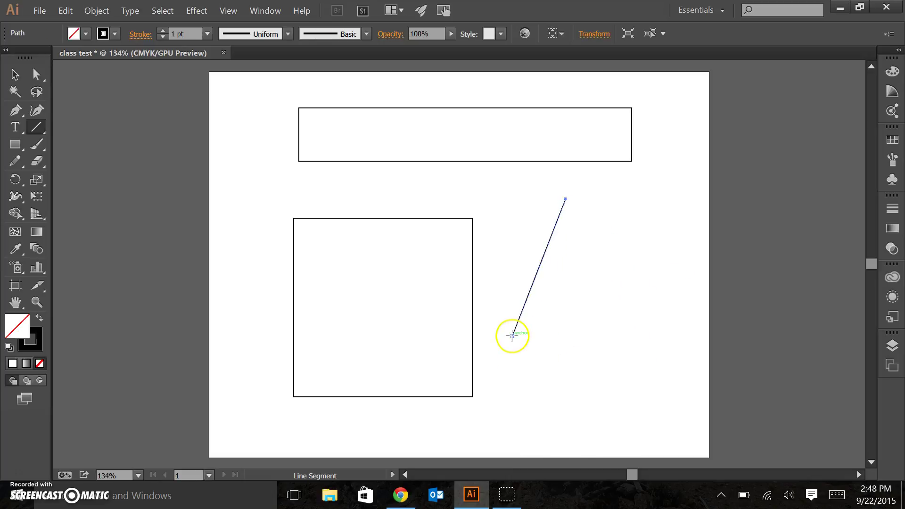
{"action": "left_click", "coordinate": [10, 77]}
{"action": "left_click", "coordinate": [633, 214]}
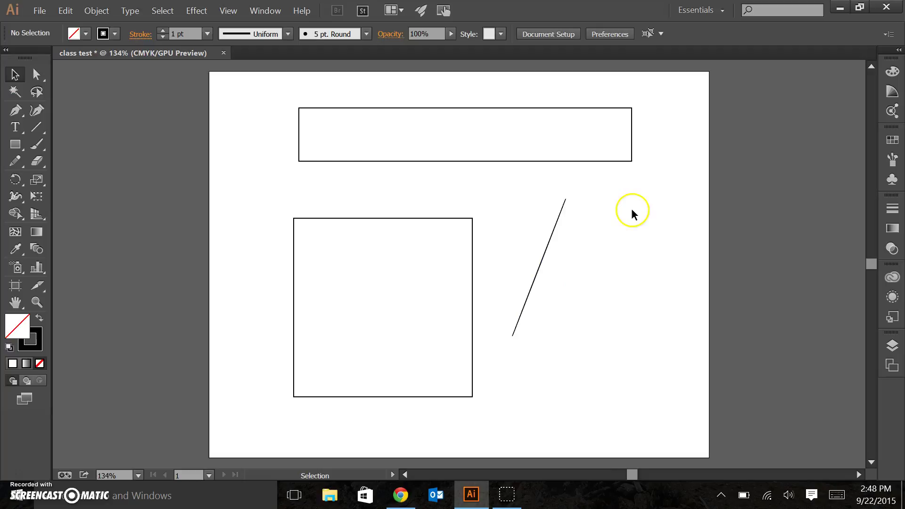
{"action": "double_click", "coordinate": [542, 264]}
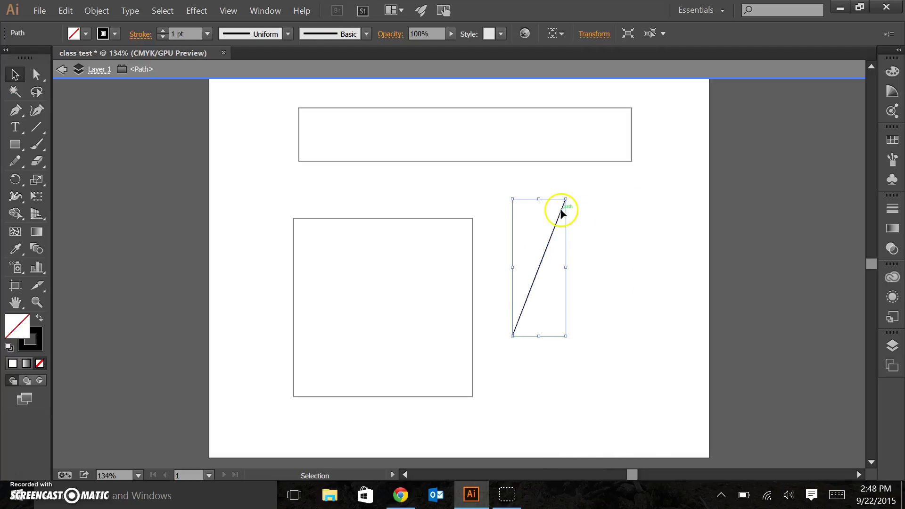
{"action": "double_click", "coordinate": [643, 264]}
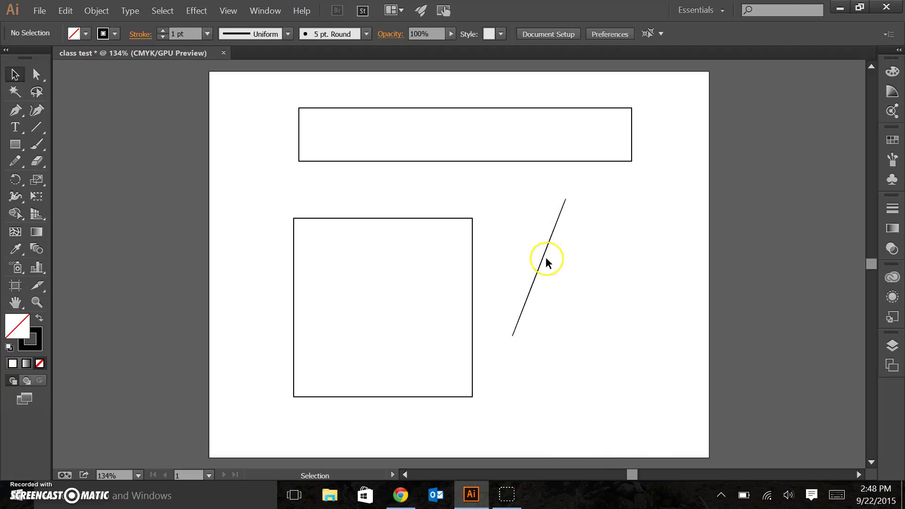
{"action": "left_click_drag", "start_coordinate": [544, 259], "coordinate": [461, 188]}
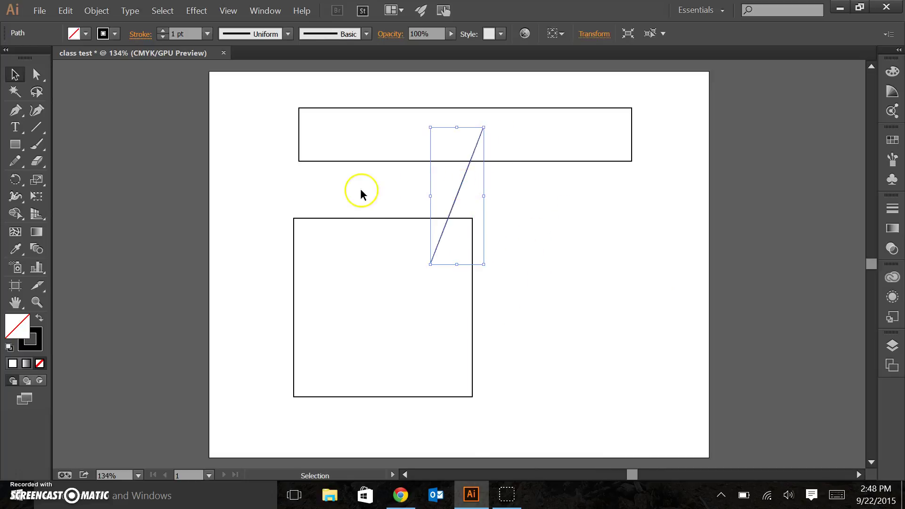
{"action": "left_click", "coordinate": [378, 189]}
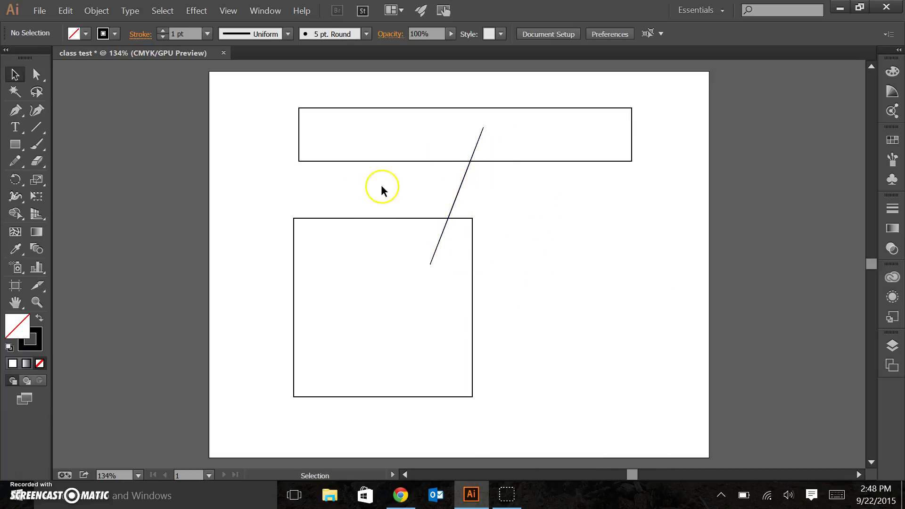
- Nudge the diagonal line slightly right and down, then delete it
{"action": "left_click", "coordinate": [456, 194]}
{"action": "left_click_drag", "start_coordinate": [457, 194], "coordinate": [458, 195]}
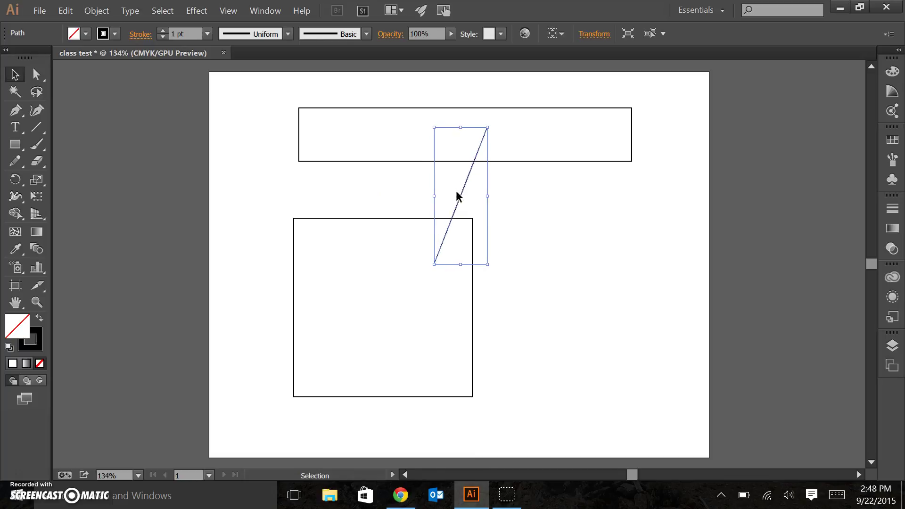
{"action": "key", "text": "Right"}
{"action": "key", "text": "Right"}
{"action": "key", "text": "Right"}
{"action": "key", "text": "Right"}
{"action": "key", "text": "Right"}
{"action": "key", "text": "Right"}
{"action": "key", "text": "Right"}
{"action": "key", "text": "Right"}
{"action": "key", "text": "Right"}
{"action": "key", "text": "Right"}
{"action": "key", "text": "Right"}
{"action": "key", "text": "Right"}
{"action": "key", "text": "Right"}
{"action": "key", "text": "Right"}
{"action": "key", "text": "Right"}
{"action": "key", "text": "Right"}
{"action": "key", "text": "Right"}
{"action": "key", "text": "Right"}
{"action": "key", "text": "Right"}
{"action": "key", "text": "Right"}
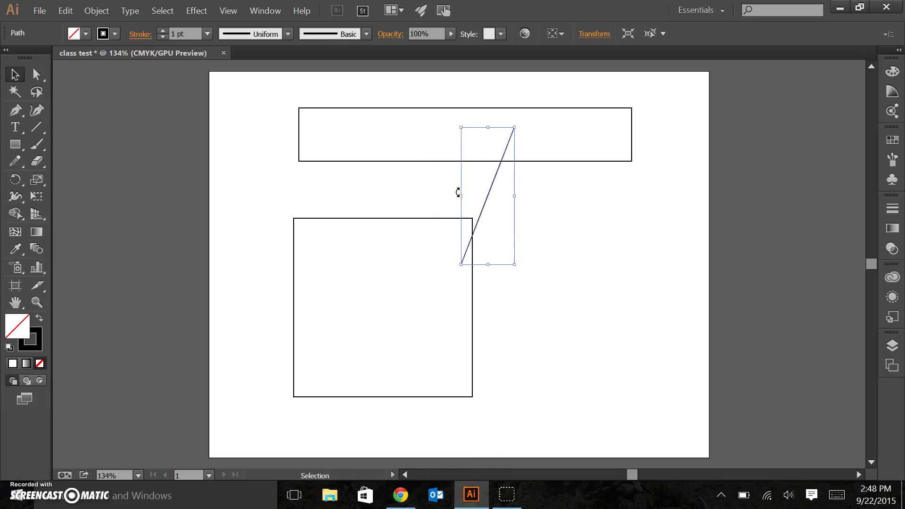
{"action": "key", "text": "Right"}
{"action": "key", "text": "Right"}
{"action": "key", "text": "Right"}
{"action": "key", "text": "Right"}
{"action": "key", "text": "Right"}
{"action": "key", "text": "Right"}
{"action": "key", "text": "Right"}
{"action": "key", "text": "Right"}
{"action": "key", "text": "Right"}
{"action": "key", "text": "Right"}
{"action": "key", "text": "Right"}
{"action": "key", "text": "Right"}
{"action": "key", "text": "Right"}
{"action": "key", "text": "Right"}
{"action": "key", "text": "Right"}
{"action": "key", "text": "Right"}
{"action": "key", "text": "Right"}
{"action": "key", "text": "Right"}
{"action": "key", "text": "Right"}
{"action": "key", "text": "Right"}
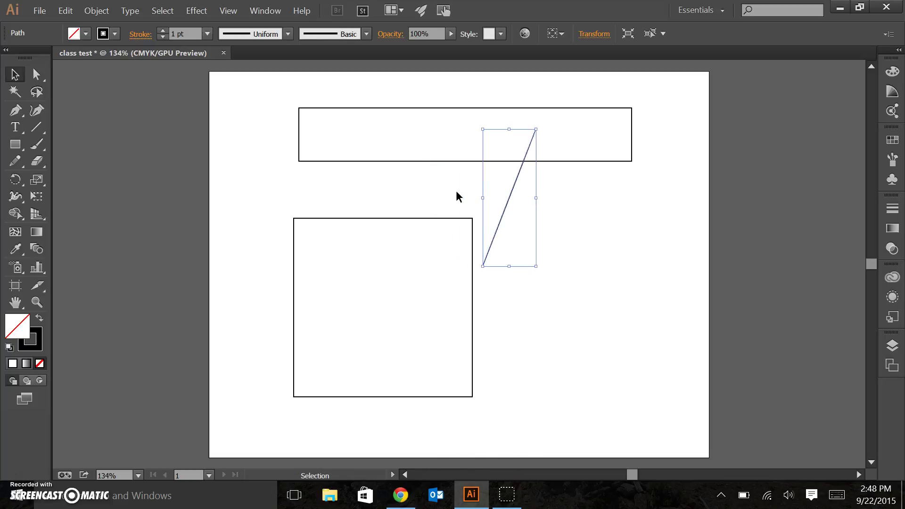
{"action": "key", "text": "Down"}
{"action": "key", "text": "Down"}
{"action": "key", "text": "Down"}
{"action": "key", "text": "Down"}
{"action": "key", "text": "Down"}
{"action": "key", "text": "Down"}
{"action": "key", "text": "Down"}
{"action": "key", "text": "Down"}
{"action": "key", "text": "Down"}
{"action": "key", "text": "Down"}
{"action": "key", "text": "Down"}
{"action": "key", "text": "Down"}
{"action": "key", "text": "Down"}
{"action": "key", "text": "Down"}
{"action": "key", "text": "Down"}
{"action": "key", "text": "Down"}
{"action": "key", "text": "Down"}
{"action": "key", "text": "Down"}
{"action": "key", "text": "Down"}
{"action": "key", "text": "Down"}
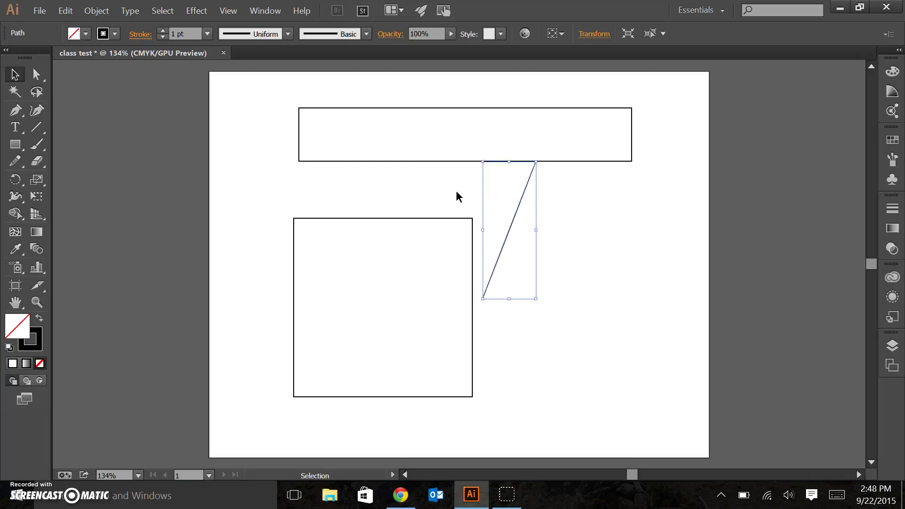
{"action": "key", "text": "Down"}
{"action": "key", "text": "Down"}
{"action": "key", "text": "Down"}
{"action": "key", "text": "Down"}
{"action": "key", "text": "Down"}
{"action": "key", "text": "Down"}
{"action": "key", "text": "Down"}
{"action": "key", "text": "Down"}
{"action": "key", "text": "Down"}
{"action": "key", "text": "Down"}
{"action": "key", "text": "Down"}
{"action": "key", "text": "Down"}
{"action": "key", "text": "Down"}
{"action": "key", "text": "Down"}
{"action": "key", "text": "Down"}
{"action": "key", "text": "Down"}
{"action": "key", "text": "Down"}
{"action": "key", "text": "Down"}
{"action": "key", "text": "Down"}
{"action": "key", "text": "Down"}
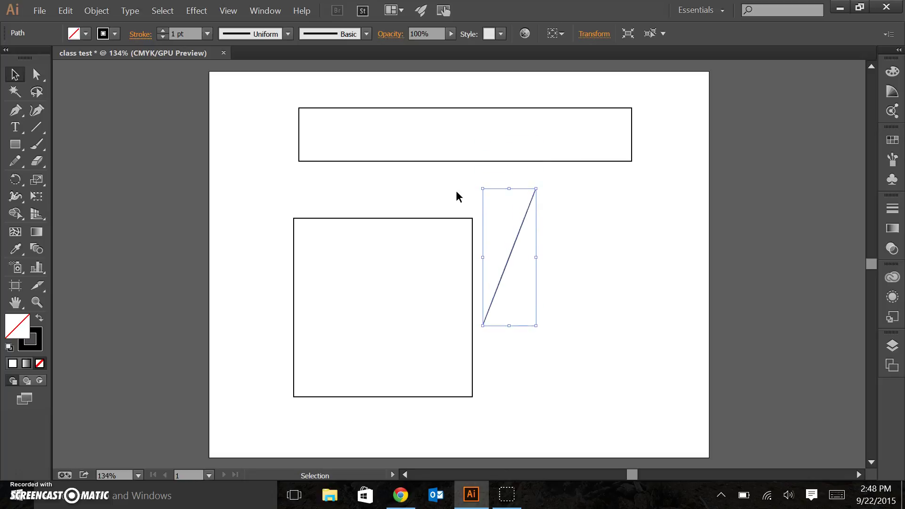
{"action": "key", "text": "Down"}
{"action": "key", "text": "Down"}
{"action": "key", "text": "Down"}
{"action": "key", "text": "Down"}
{"action": "key", "text": "Down"}
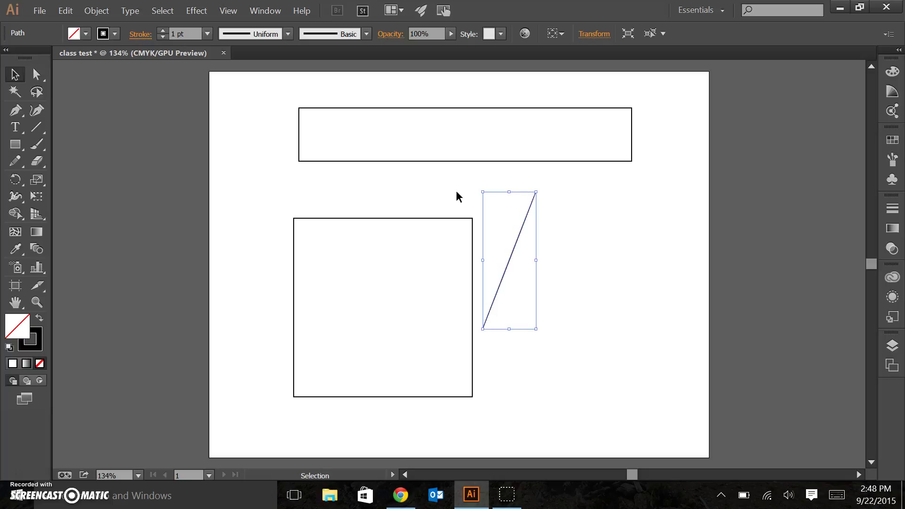
{"action": "key", "text": "Delete"}
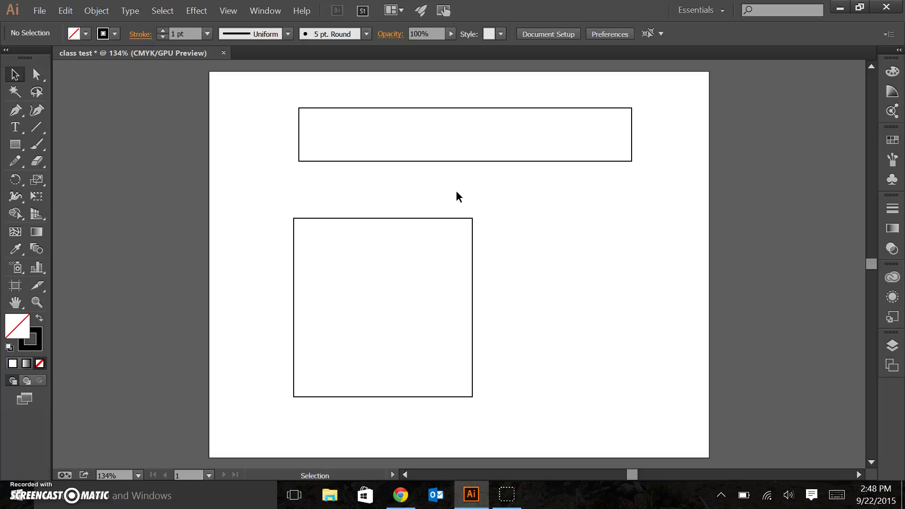
- With the Ellipse Tool, draw an ellipse and a circle to the right of the square
{"action": "left_click", "coordinate": [21, 148]}
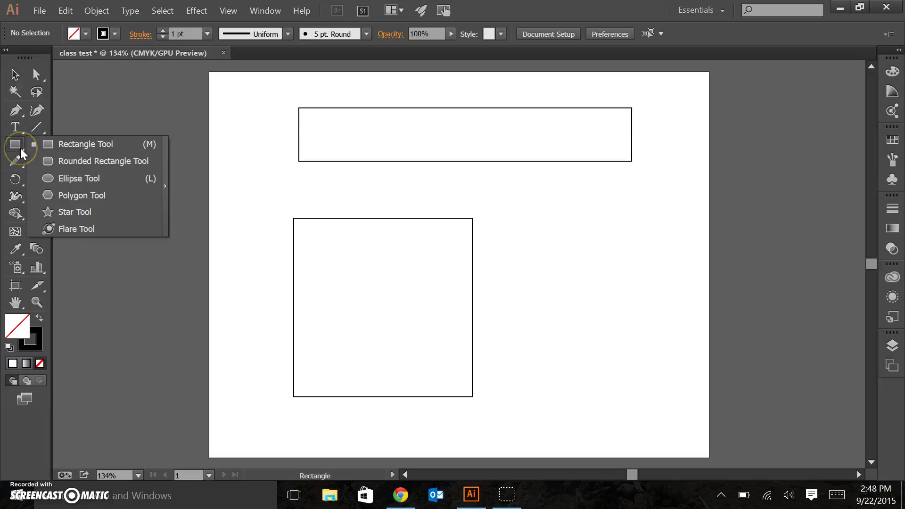
{"action": "left_click", "coordinate": [55, 179]}
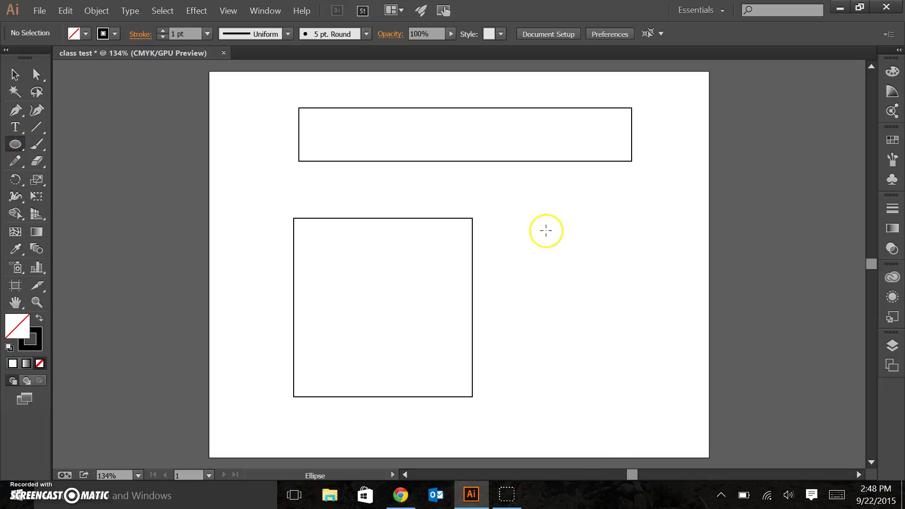
{"action": "left_click_drag", "start_coordinate": [534, 194], "coordinate": [784, 255]}
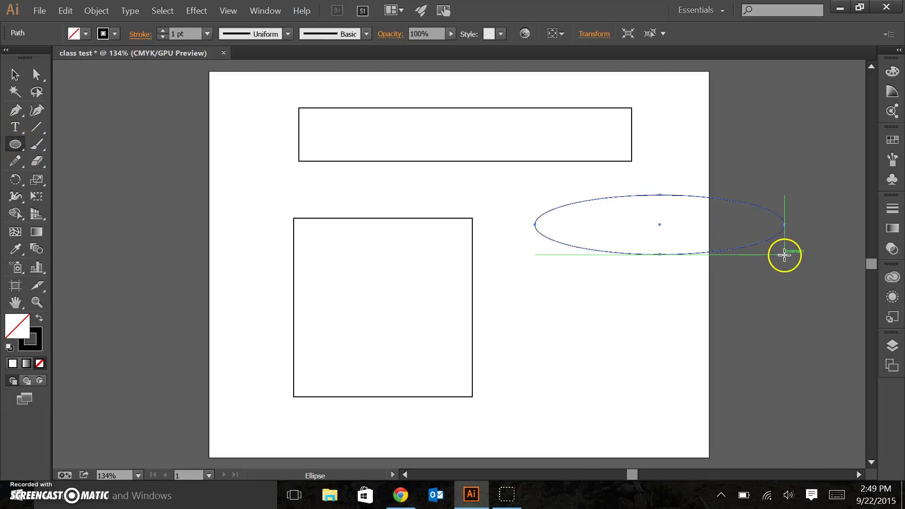
{"action": "left_click", "coordinate": [545, 301]}
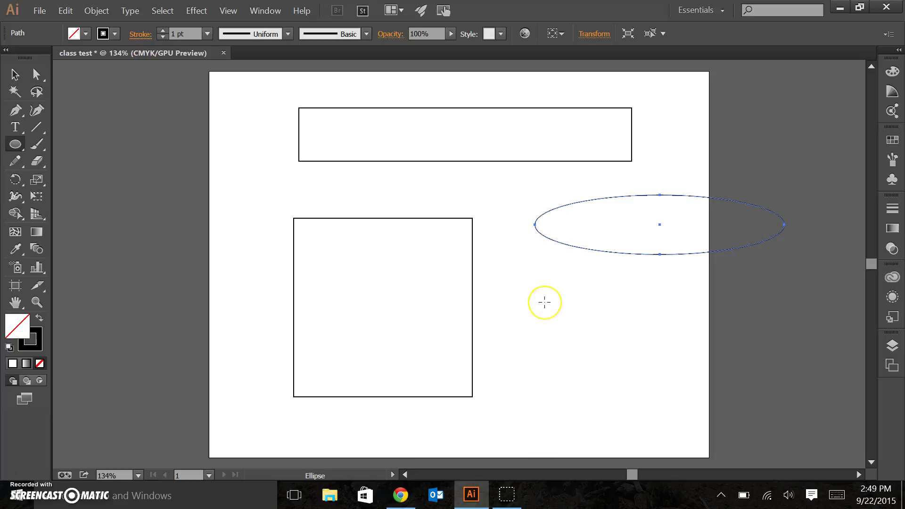
{"action": "left_click_drag", "start_coordinate": [544, 302], "coordinate": [669, 426]}
{"action": "left_click", "coordinate": [268, 158]}
- Move the circle up beside the square and delete the extra ellipse
{"action": "left_click", "coordinate": [15, 74]}
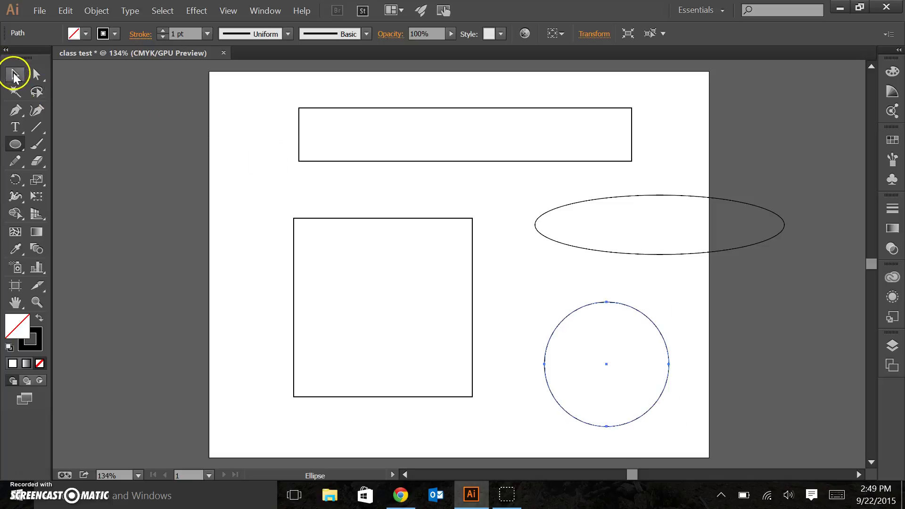
{"action": "left_click_drag", "start_coordinate": [648, 251], "coordinate": [613, 241]}
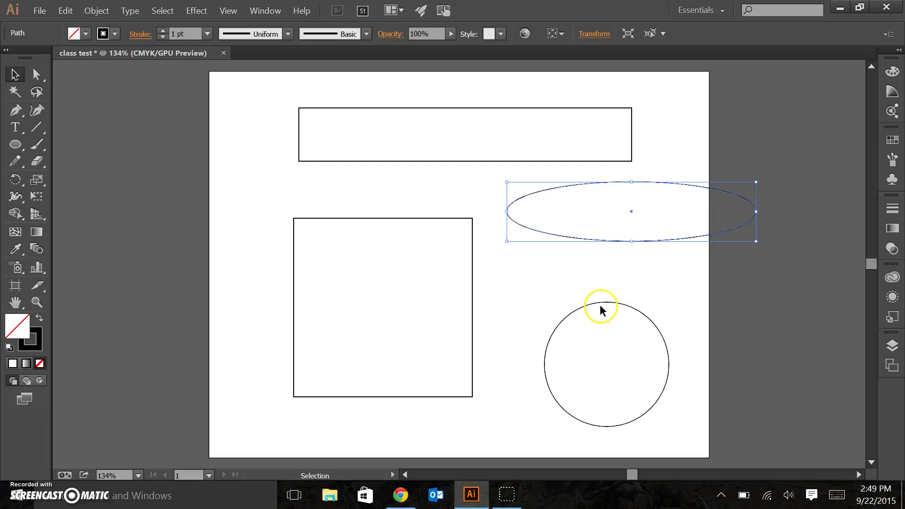
{"action": "left_click_drag", "start_coordinate": [599, 306], "coordinate": [593, 370]}
{"action": "left_click", "coordinate": [583, 330]}
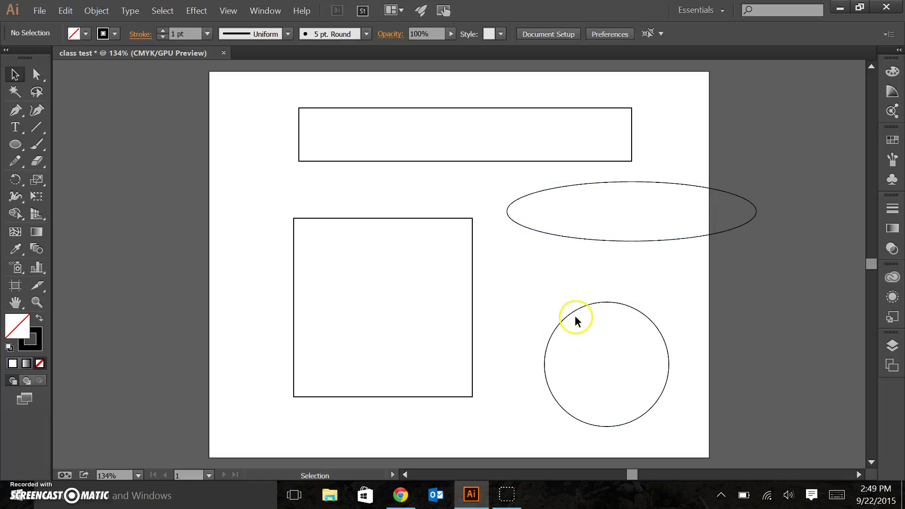
{"action": "left_click", "coordinate": [580, 307]}
{"action": "left_click_drag", "start_coordinate": [571, 321], "coordinate": [554, 273]}
{"action": "left_click", "coordinate": [530, 231]}
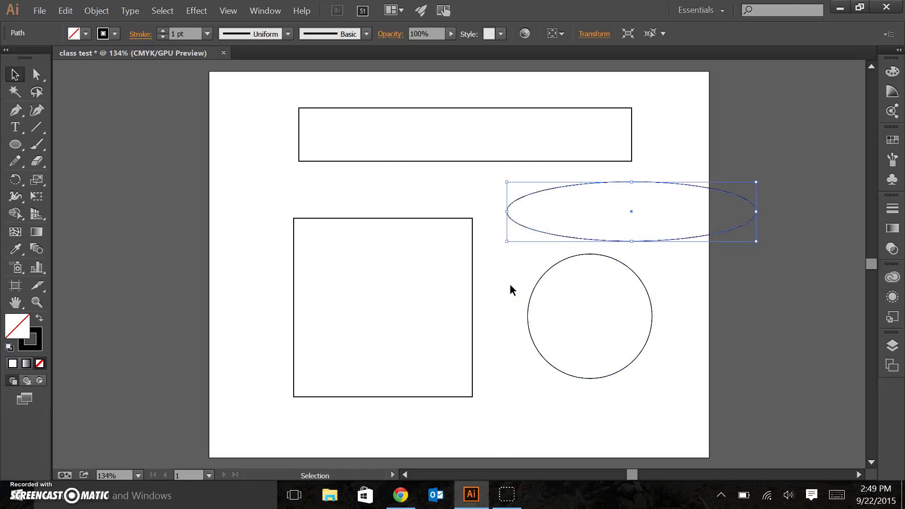
{"action": "key", "text": "Delete"}
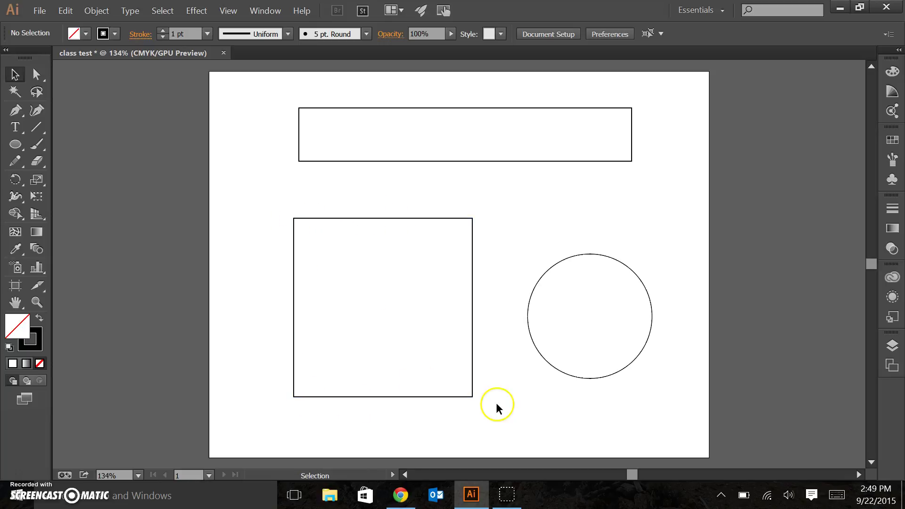
- Give the square an orange-red fill from the Fill swatches, after trying cyan, green and blue
{"action": "left_click", "coordinate": [334, 255]}
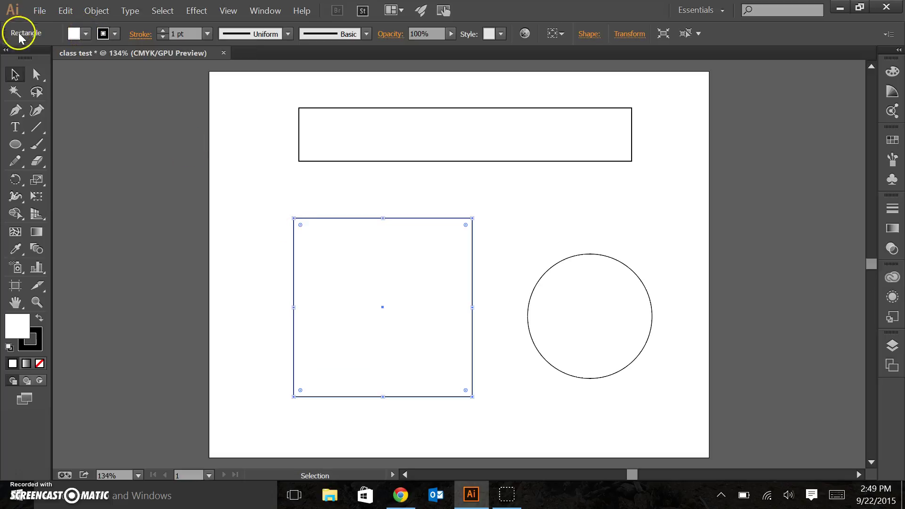
{"action": "left_click", "coordinate": [87, 34]}
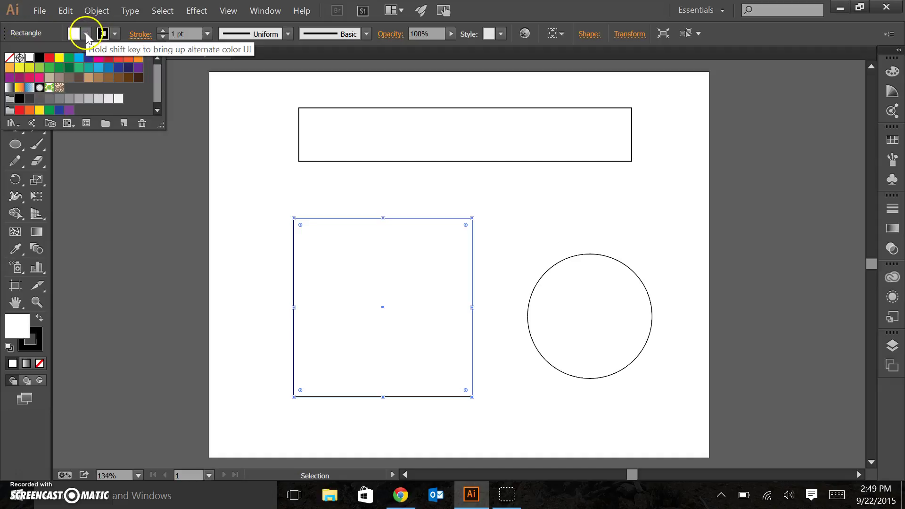
{"action": "left_click", "coordinate": [80, 61]}
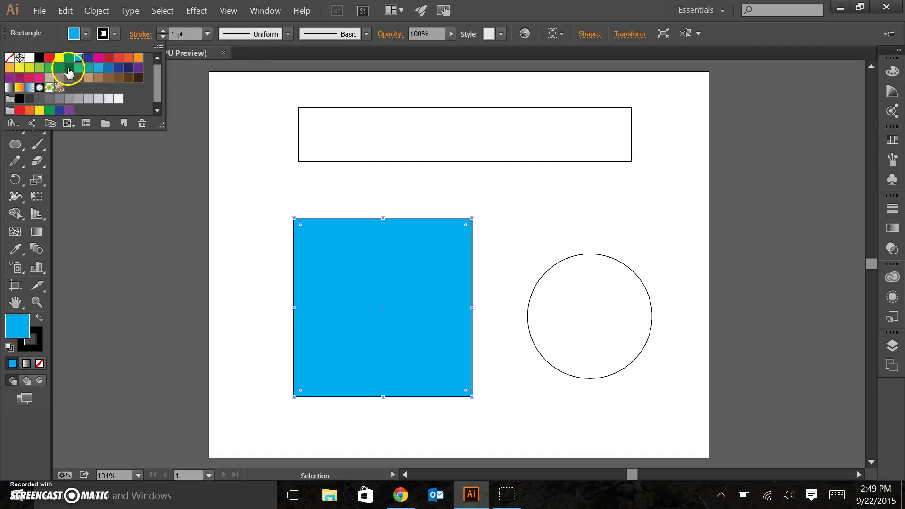
{"action": "left_click", "coordinate": [69, 67]}
{"action": "left_click", "coordinate": [39, 69]}
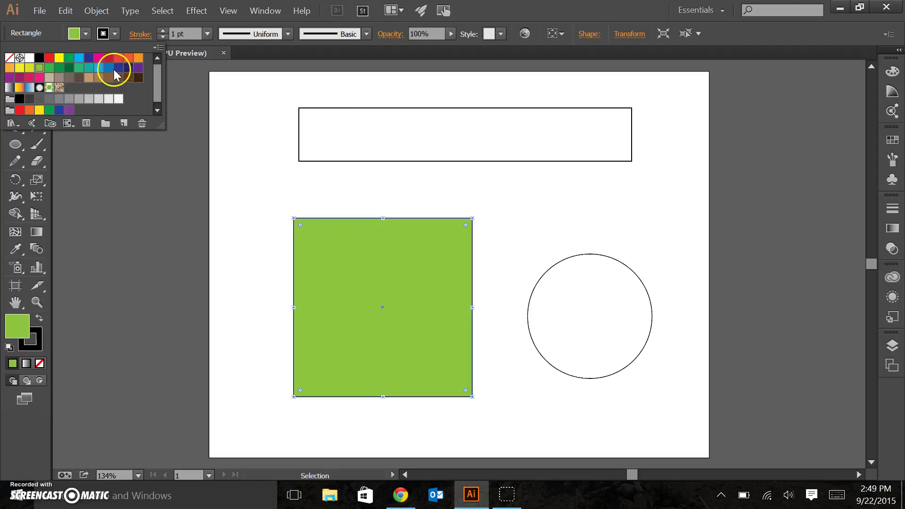
{"action": "left_click", "coordinate": [109, 67]}
{"action": "left_click", "coordinate": [128, 57]}
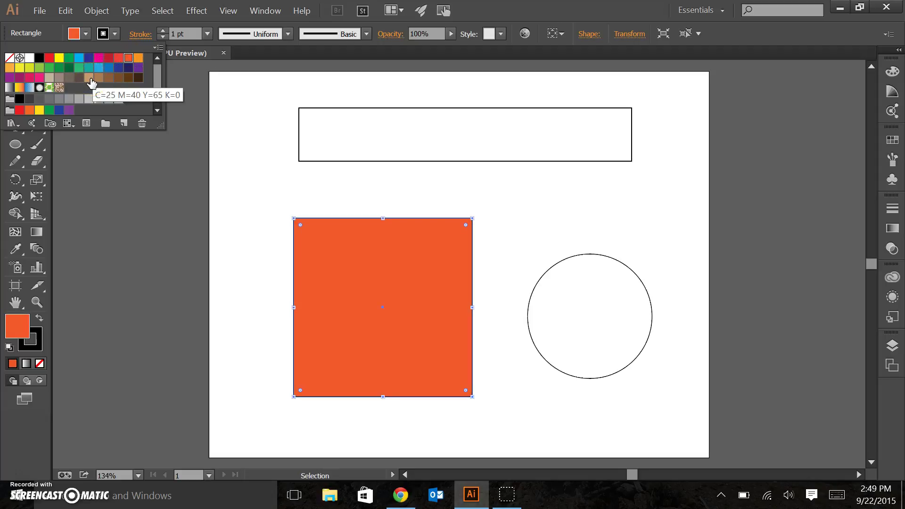
{"action": "left_click", "coordinate": [263, 177]}
{"action": "left_click", "coordinate": [263, 192]}
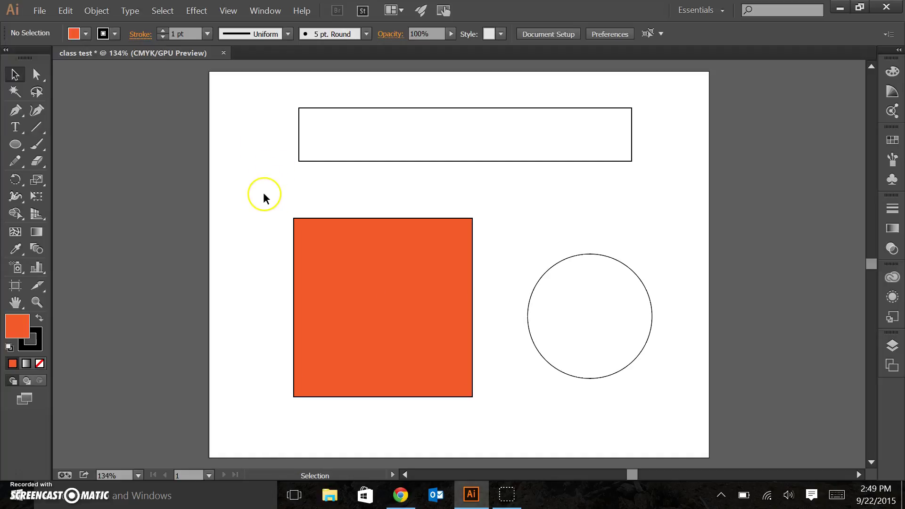
{"action": "left_click", "coordinate": [390, 294]}
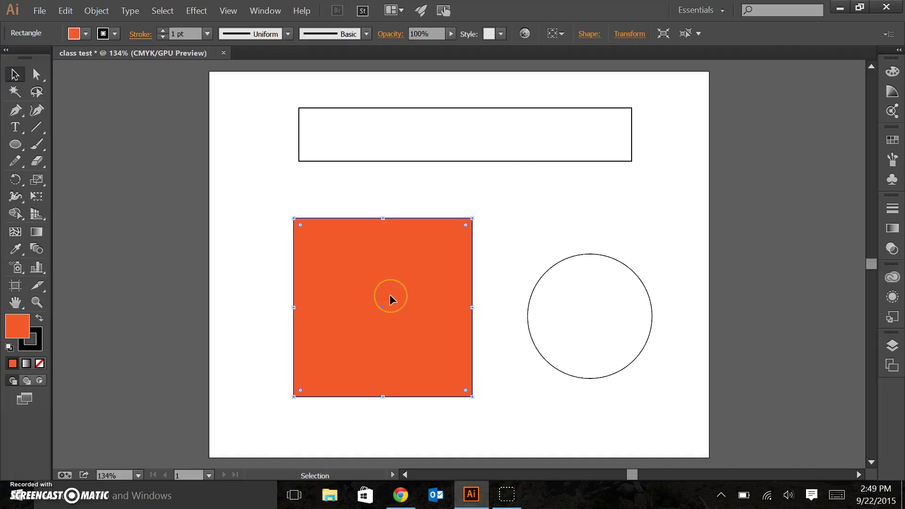
{"action": "left_click", "coordinate": [265, 185]}
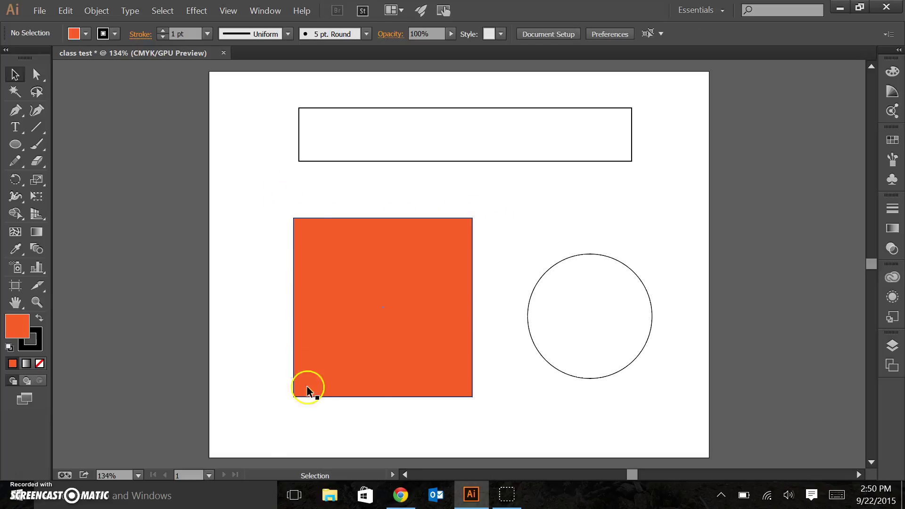
- Give the orange square a cyan C=70 M=15 Y=0 K=0 stroke
{"action": "left_click", "coordinate": [326, 252]}
{"action": "left_click", "coordinate": [105, 34]}
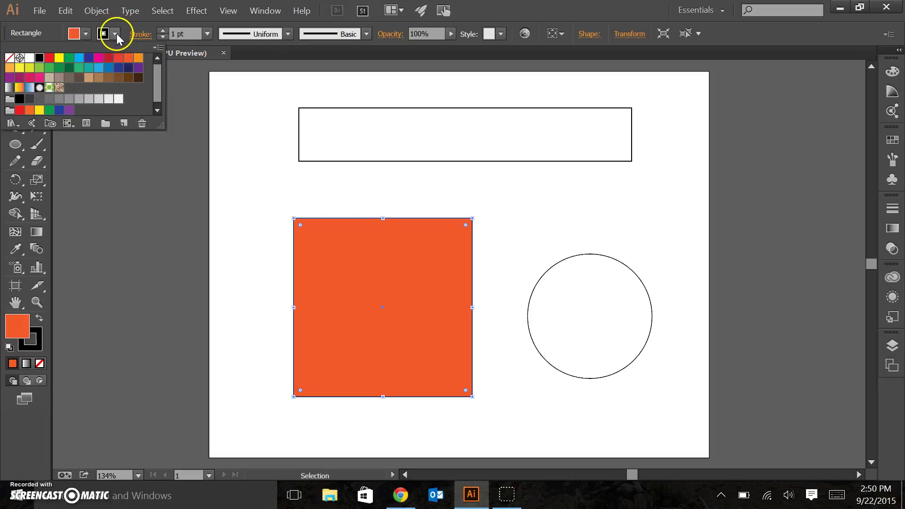
{"action": "left_click", "coordinate": [99, 69]}
{"action": "left_click", "coordinate": [240, 301]}
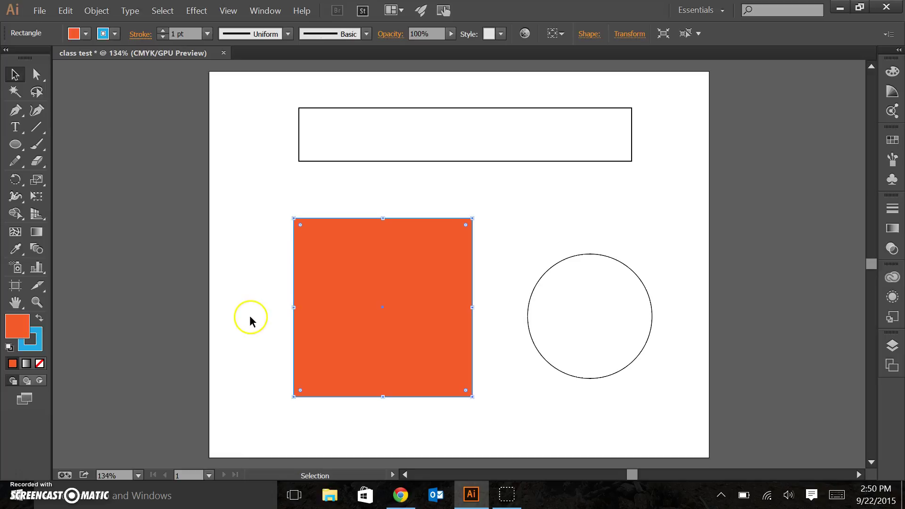
{"action": "left_click", "coordinate": [251, 316]}
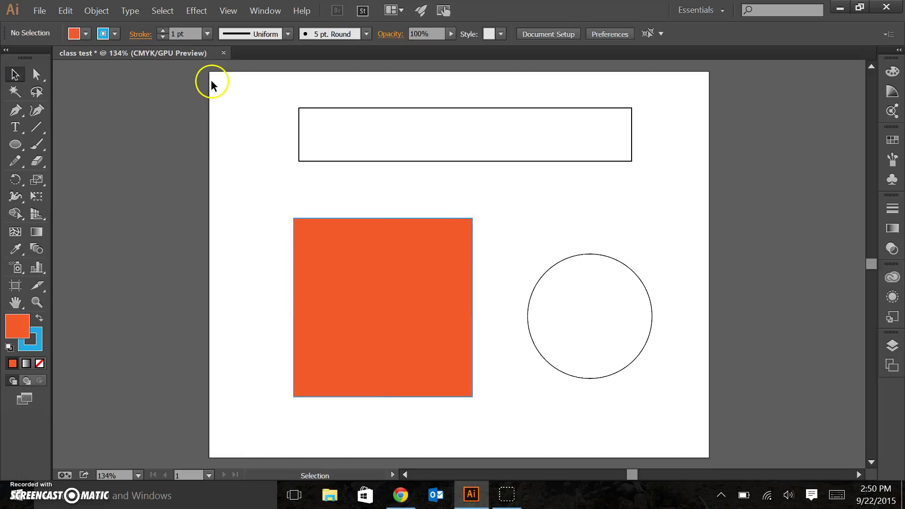
- Set the default stroke colour to green, then reselect the orange square
{"action": "left_click", "coordinate": [114, 34]}
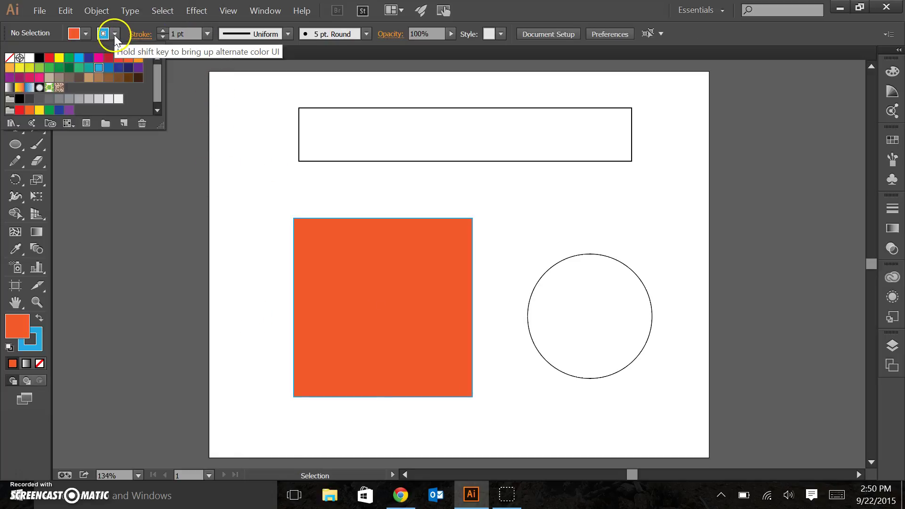
{"action": "left_click", "coordinate": [52, 71]}
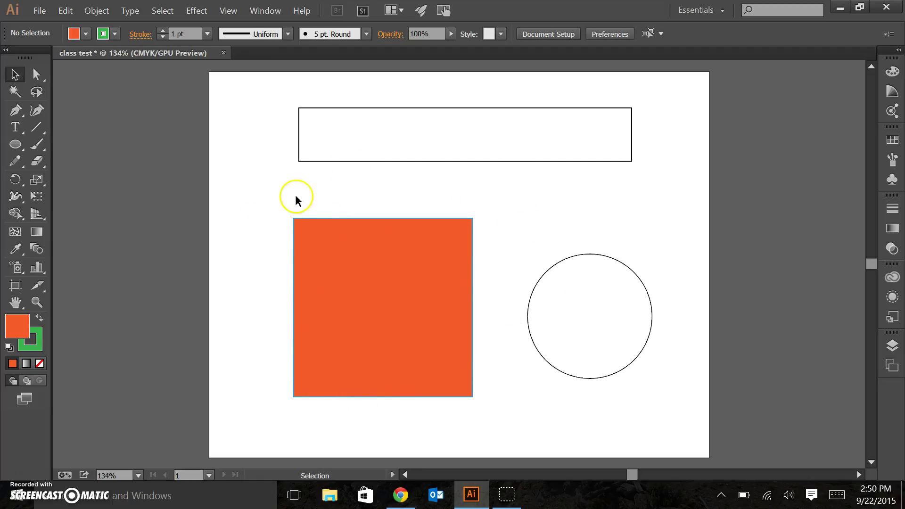
{"action": "left_click", "coordinate": [324, 269]}
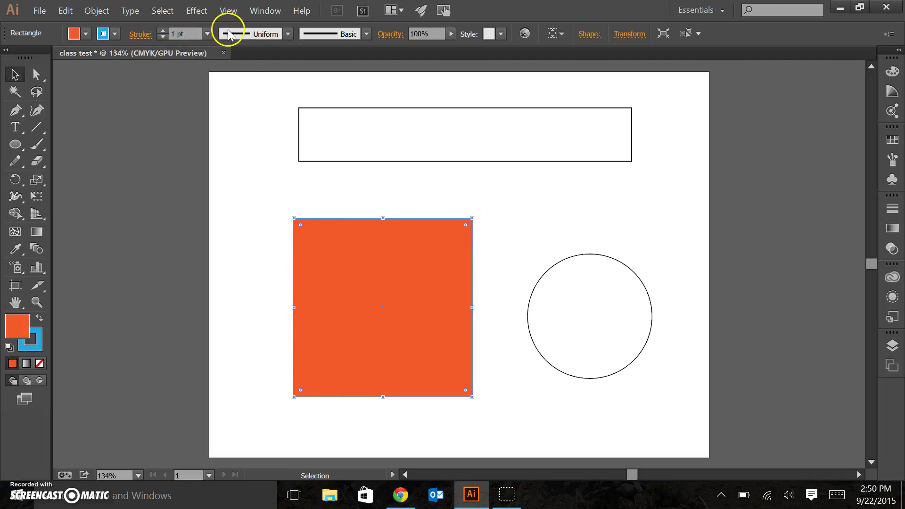
- Raise the square's stroke weight to 64 pt, then bring it back down to 3 pt
{"action": "left_click", "coordinate": [163, 31]}
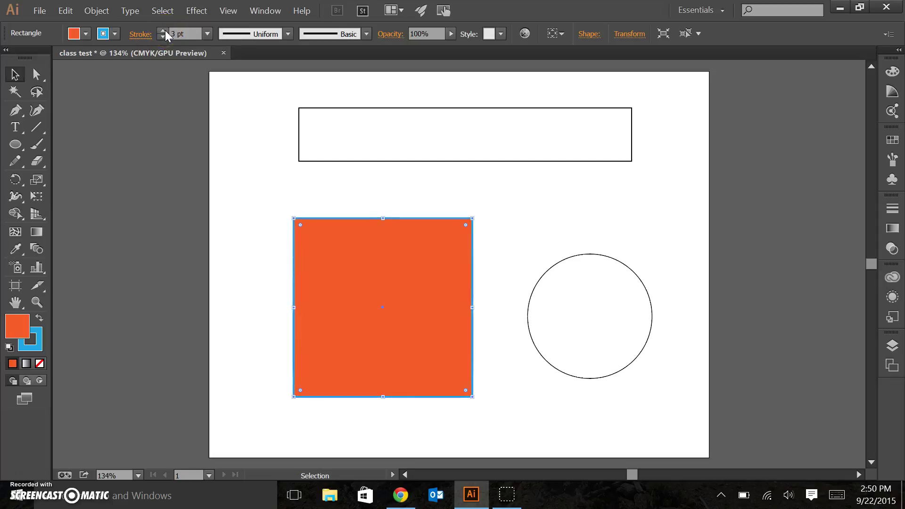
{"action": "left_click", "coordinate": [163, 31]}
{"action": "left_click", "coordinate": [163, 31]}
{"action": "left_click", "coordinate": [163, 31]}
{"action": "left_click", "coordinate": [164, 31]}
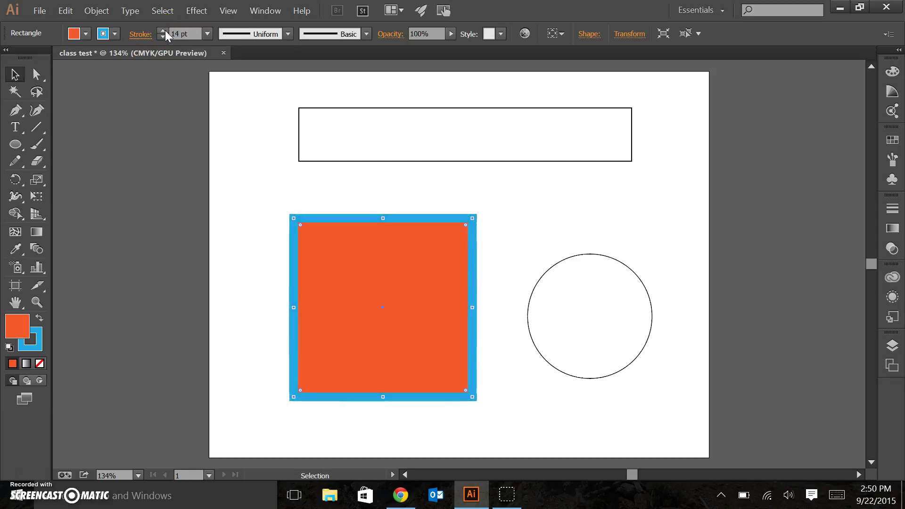
{"action": "left_click", "coordinate": [163, 31]}
{"action": "left_click", "coordinate": [163, 31]}
{"action": "left_click", "coordinate": [164, 31]}
{"action": "left_click", "coordinate": [163, 31]}
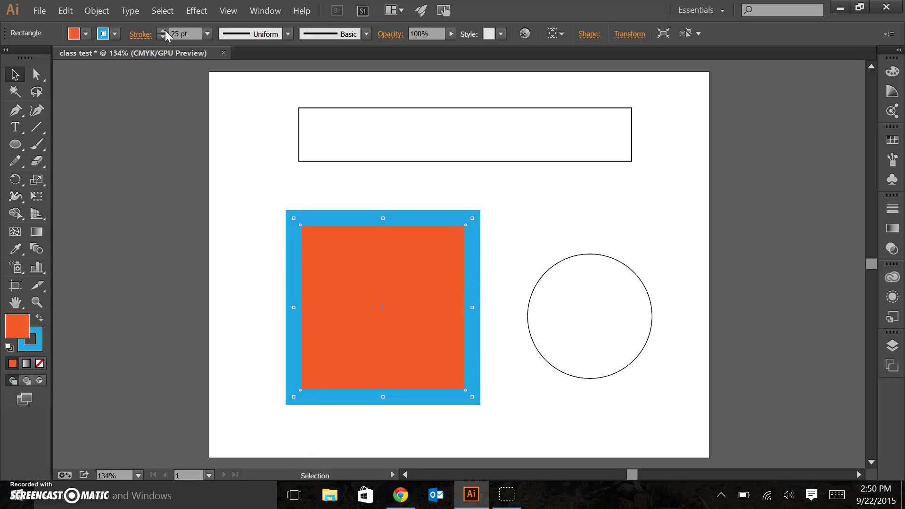
{"action": "left_click", "coordinate": [164, 31]}
{"action": "left_click", "coordinate": [164, 30]}
{"action": "left_click", "coordinate": [164, 30]}
{"action": "left_click", "coordinate": [163, 31]}
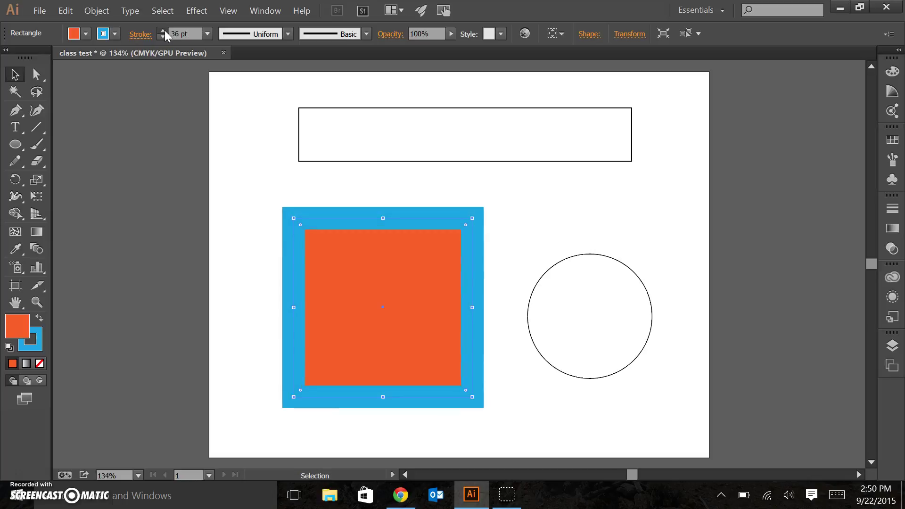
{"action": "left_click", "coordinate": [164, 31]}
{"action": "left_click", "coordinate": [163, 30]}
{"action": "left_click", "coordinate": [164, 30]}
{"action": "left_click", "coordinate": [163, 31]}
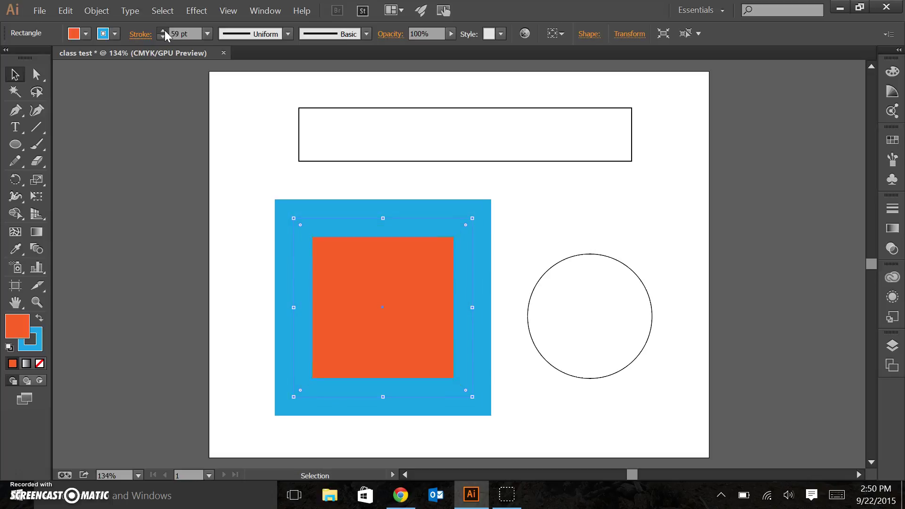
{"action": "left_click", "coordinate": [163, 30]}
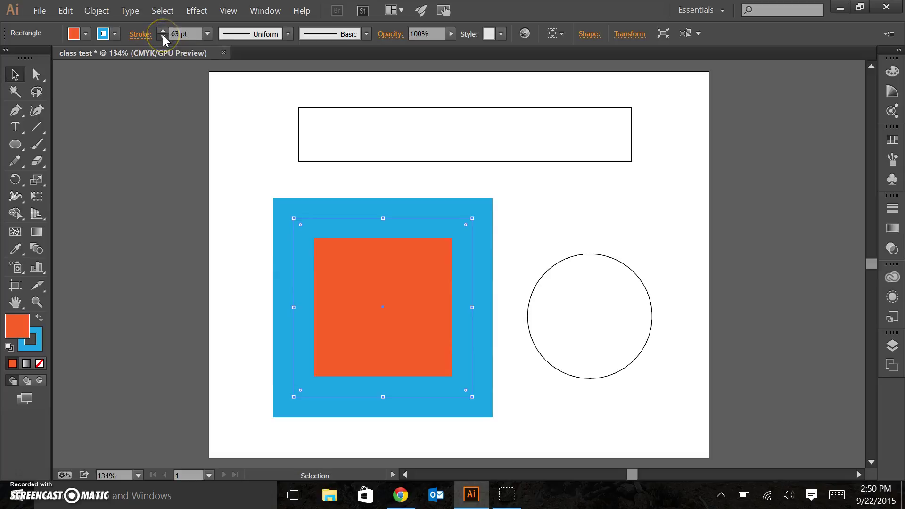
{"action": "left_click", "coordinate": [163, 37]}
{"action": "left_click", "coordinate": [163, 37]}
{"action": "left_click", "coordinate": [163, 36]}
{"action": "left_click", "coordinate": [163, 36]}
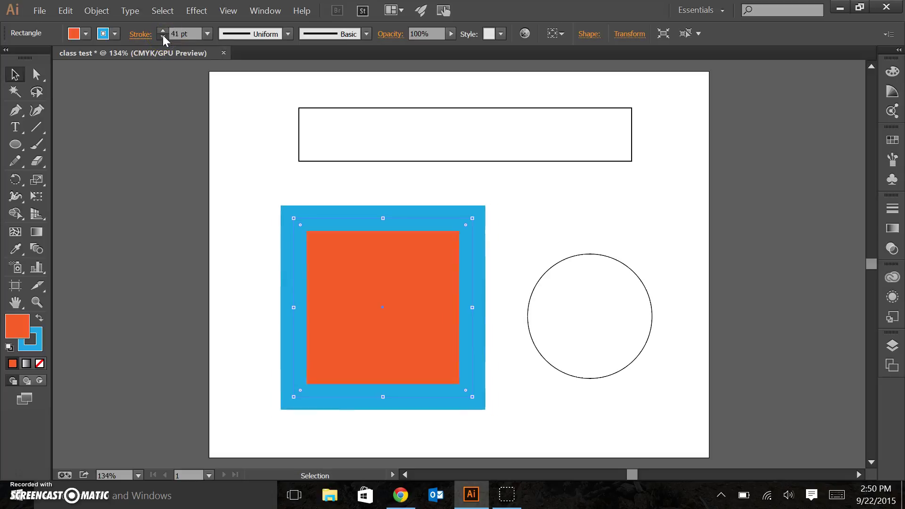
{"action": "left_click", "coordinate": [162, 36]}
{"action": "left_click", "coordinate": [162, 36]}
{"action": "left_click", "coordinate": [163, 36]}
{"action": "left_click", "coordinate": [163, 36]}
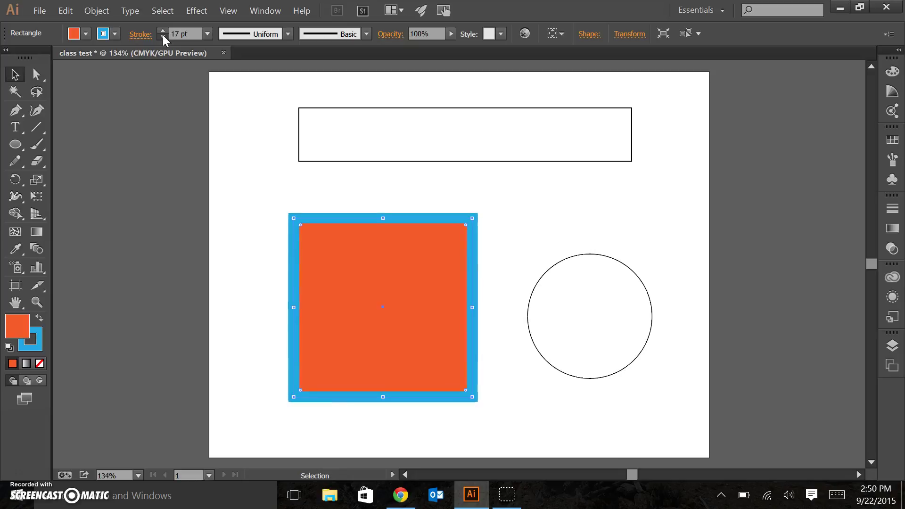
{"action": "left_click", "coordinate": [162, 36]}
{"action": "left_click", "coordinate": [163, 37]}
{"action": "left_click", "coordinate": [162, 36]}
{"action": "left_click", "coordinate": [163, 36]}
{"action": "left_click", "coordinate": [163, 36]}
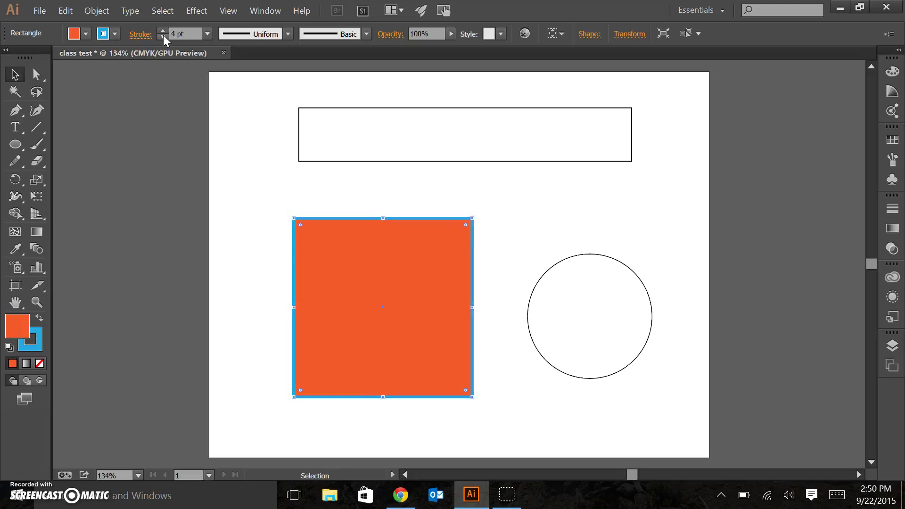
{"action": "left_click", "coordinate": [163, 36]}
- Make the square's outline Black and deselect it
{"action": "left_click", "coordinate": [115, 33]}
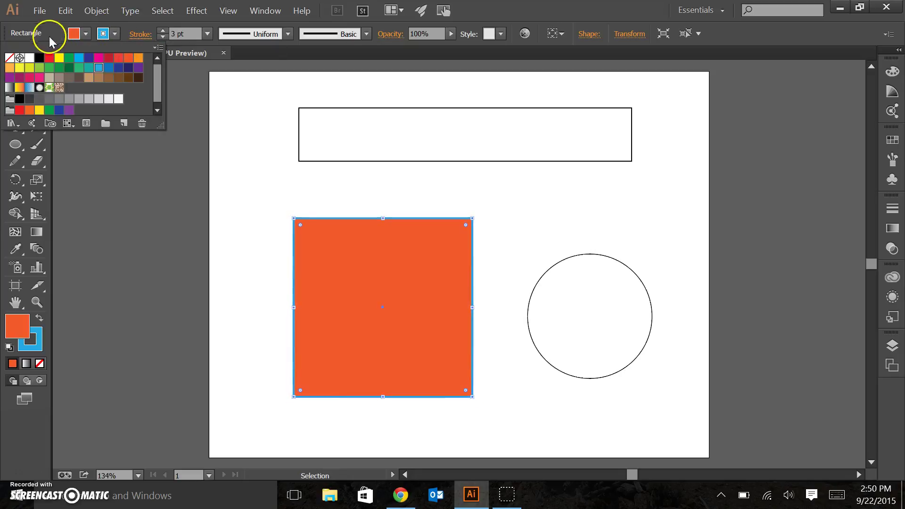
{"action": "left_click", "coordinate": [38, 60]}
{"action": "left_click", "coordinate": [289, 184]}
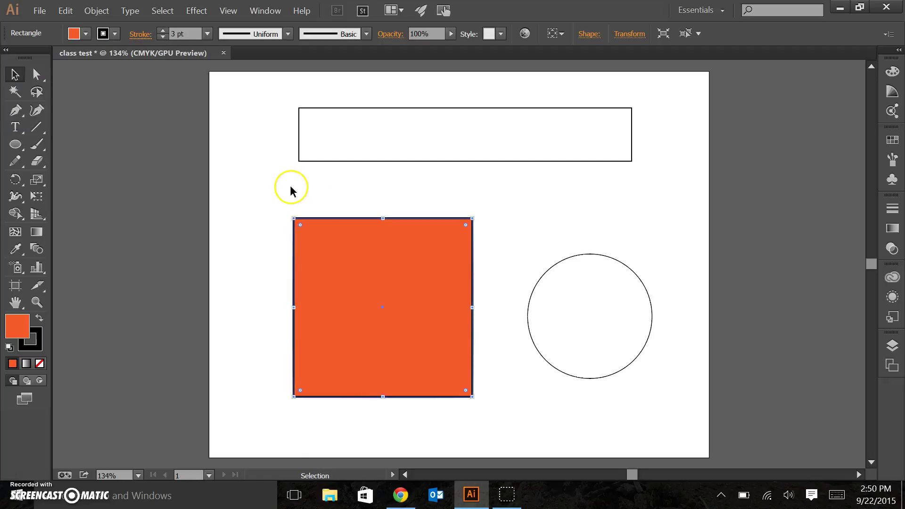
{"action": "left_click", "coordinate": [290, 185]}
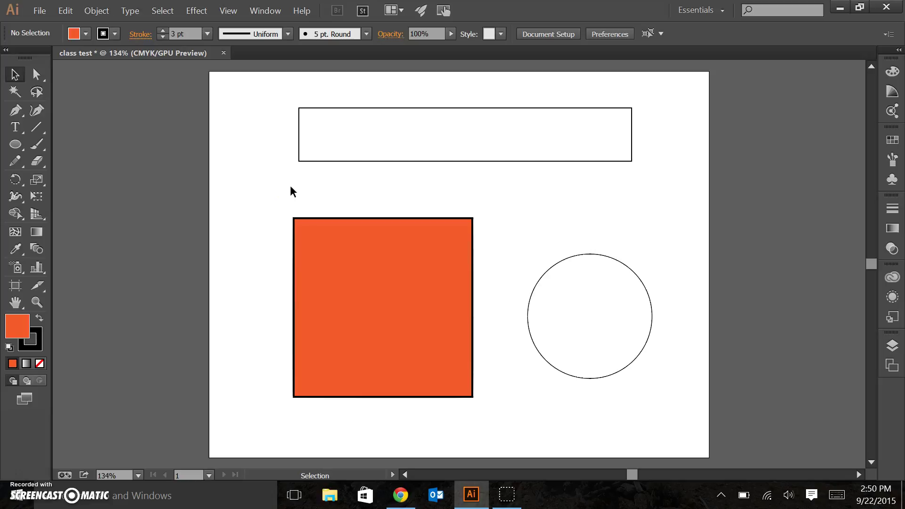
- Delete the outlined circle to the right of the square
{"action": "left_click", "coordinate": [400, 292]}
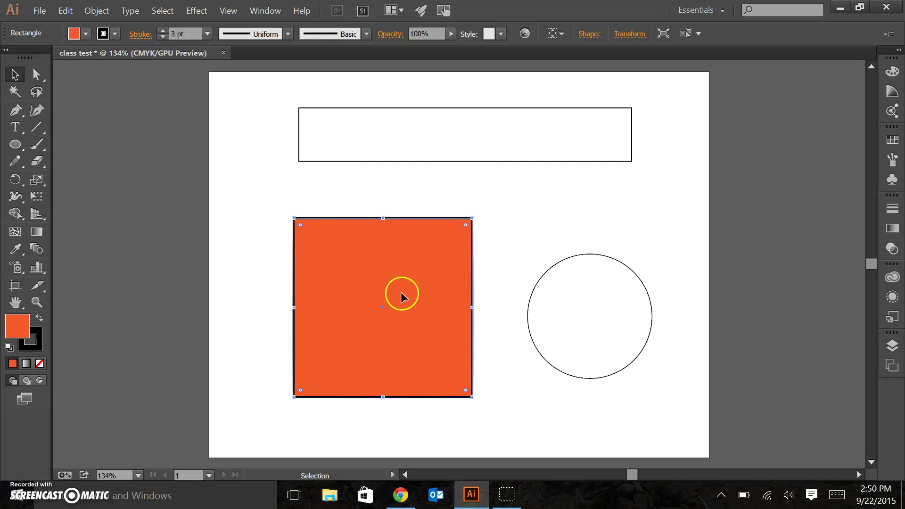
{"action": "left_click", "coordinate": [549, 269]}
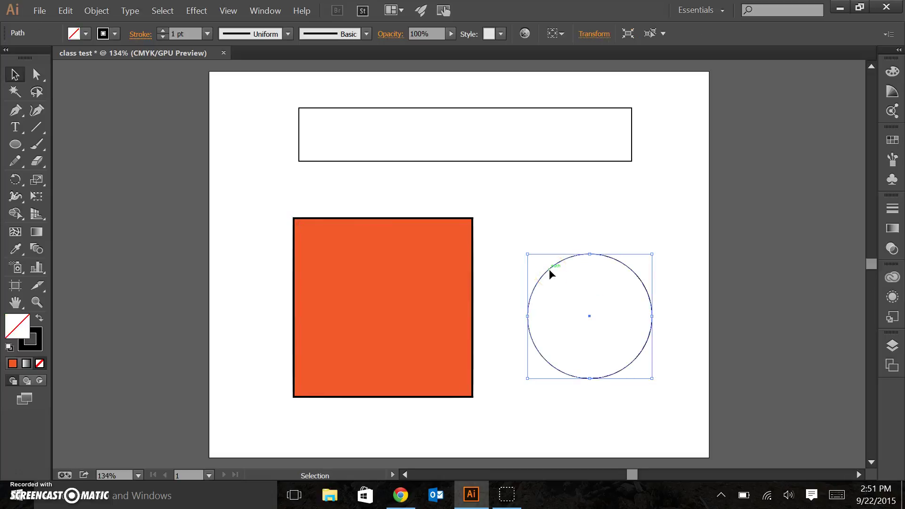
{"action": "key", "text": "Delete"}
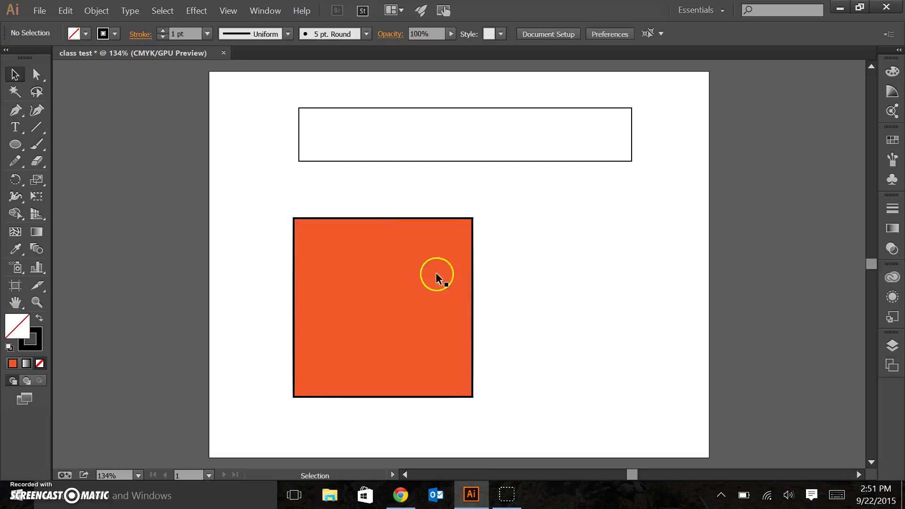
- Stretch the square wider and taller, then undo both resizes to restore it
{"action": "left_click", "coordinate": [404, 291]}
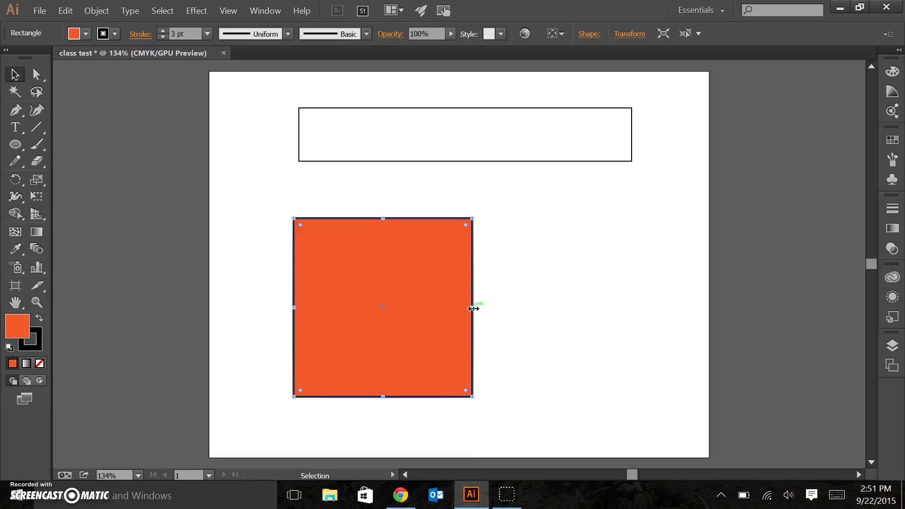
{"action": "left_click_drag", "start_coordinate": [474, 307], "coordinate": [660, 304]}
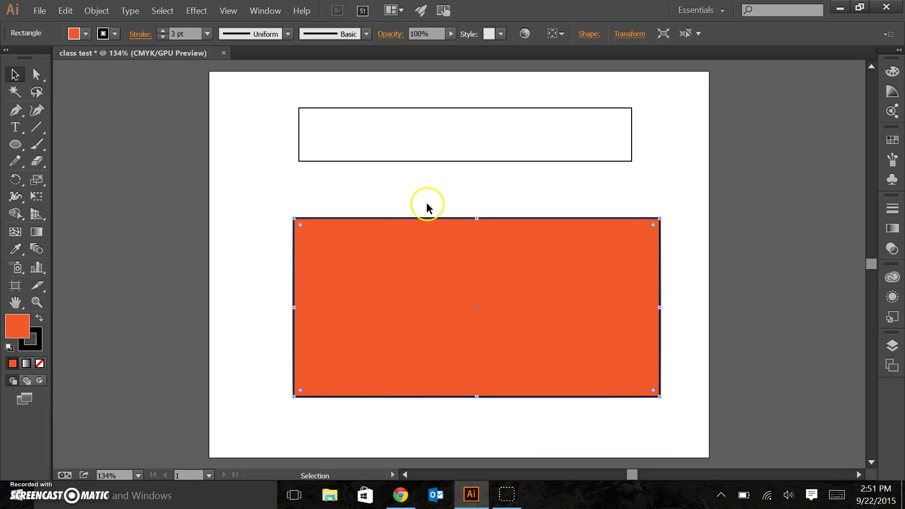
{"action": "left_click_drag", "start_coordinate": [477, 218], "coordinate": [475, 181]}
{"action": "left_click", "coordinate": [253, 236]}
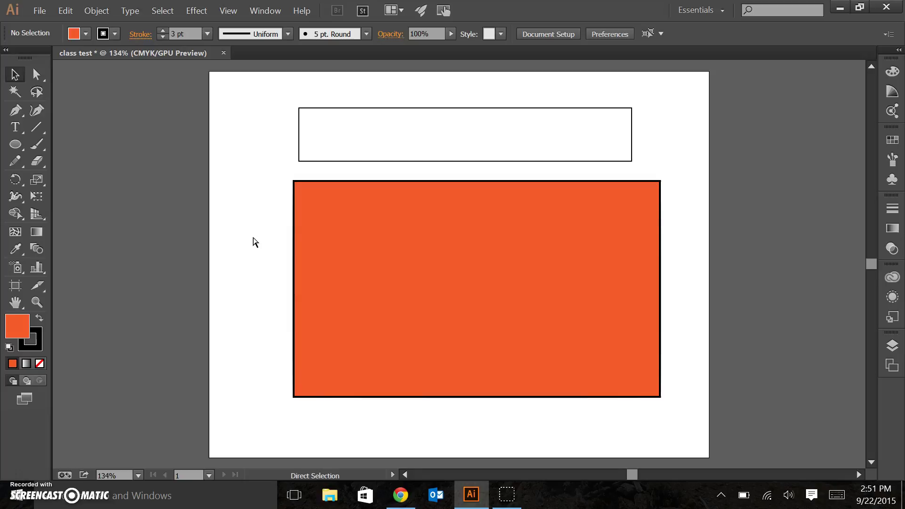
{"action": "key", "text": "ctrl+z"}
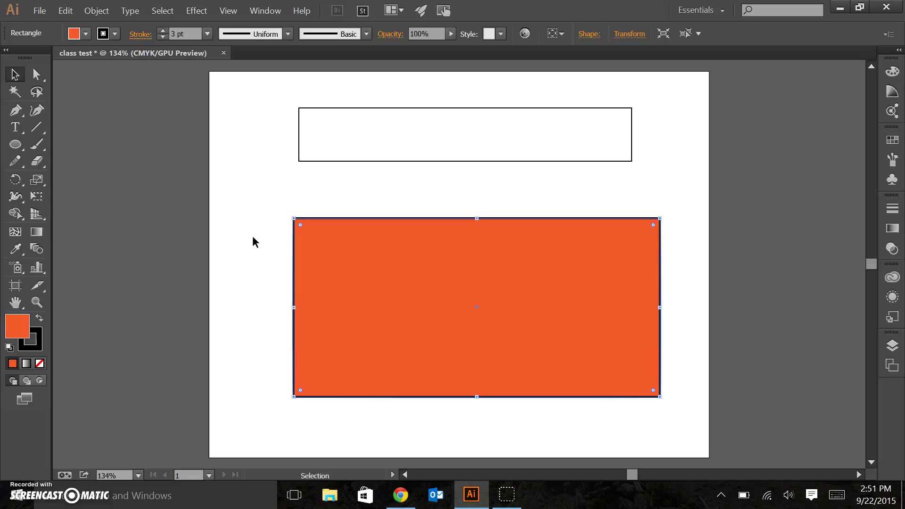
{"action": "key", "text": "ctrl+z"}
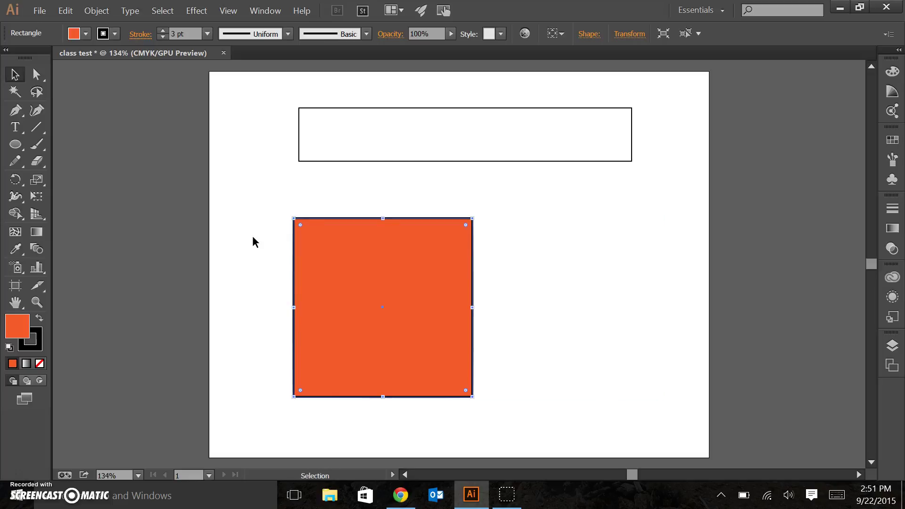
{"action": "left_click", "coordinate": [263, 264]}
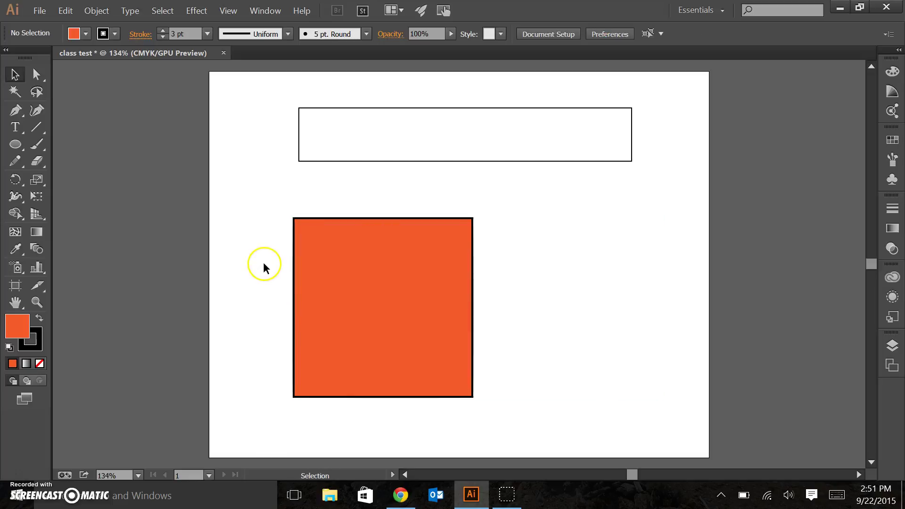
- Try enlarging the orange square and undo it, then drag it slightly up and right
{"action": "left_click", "coordinate": [424, 306]}
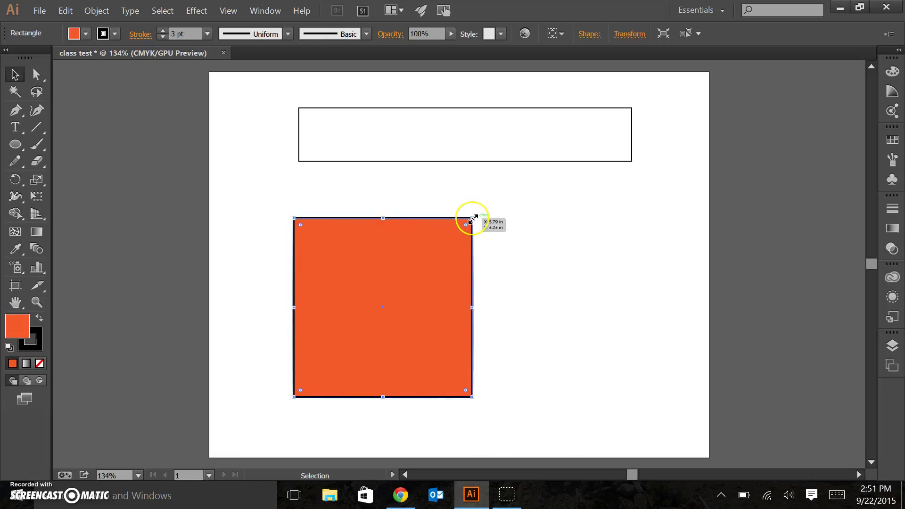
{"action": "left_click_drag", "start_coordinate": [472, 217], "coordinate": [658, 209]}
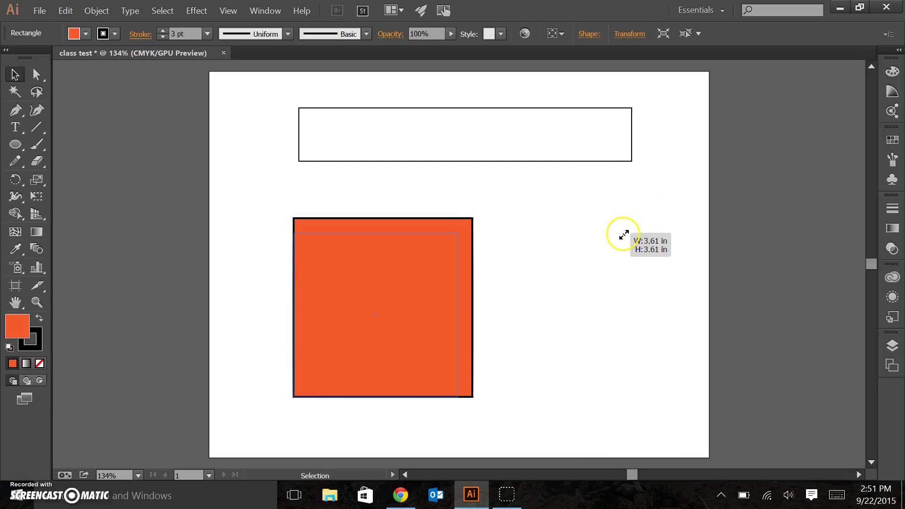
{"action": "left_click_drag", "start_coordinate": [624, 235], "coordinate": [495, 198]}
{"action": "key", "text": "ctrl+z"}
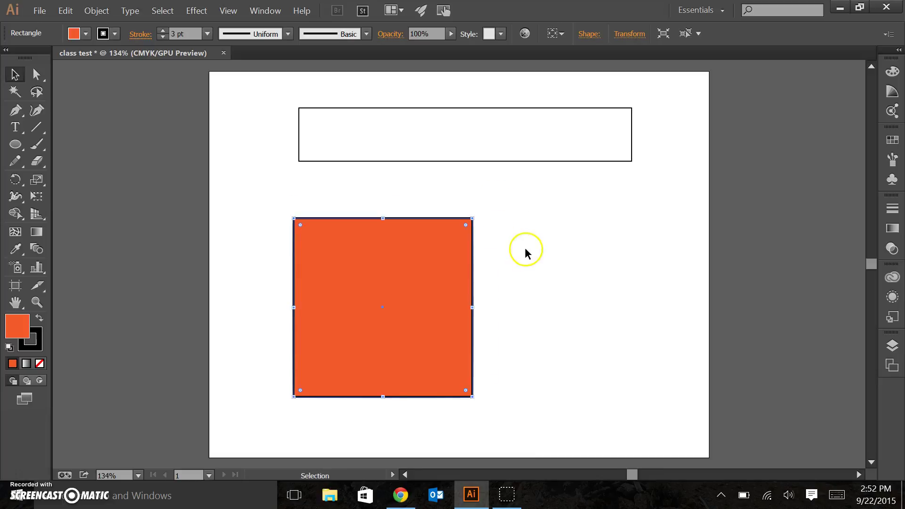
{"action": "left_click", "coordinate": [526, 247]}
{"action": "left_click_drag", "start_coordinate": [383, 281], "coordinate": [408, 266]}
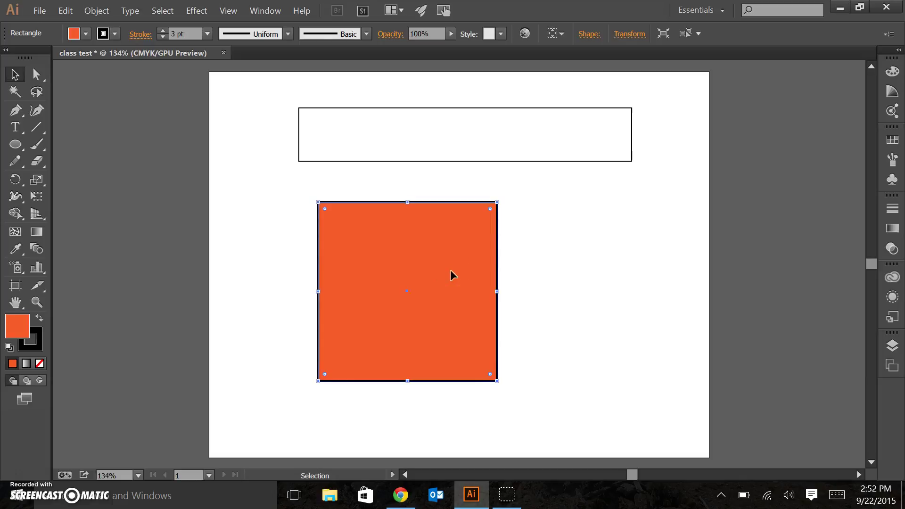
- Fill the empty top bar with yellow from the Fill swatches
{"action": "left_click", "coordinate": [533, 153]}
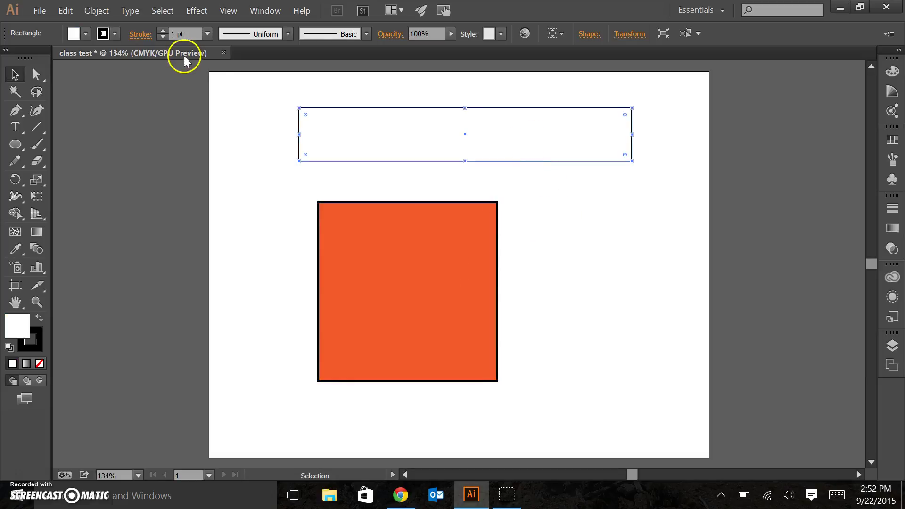
{"action": "left_click", "coordinate": [86, 34]}
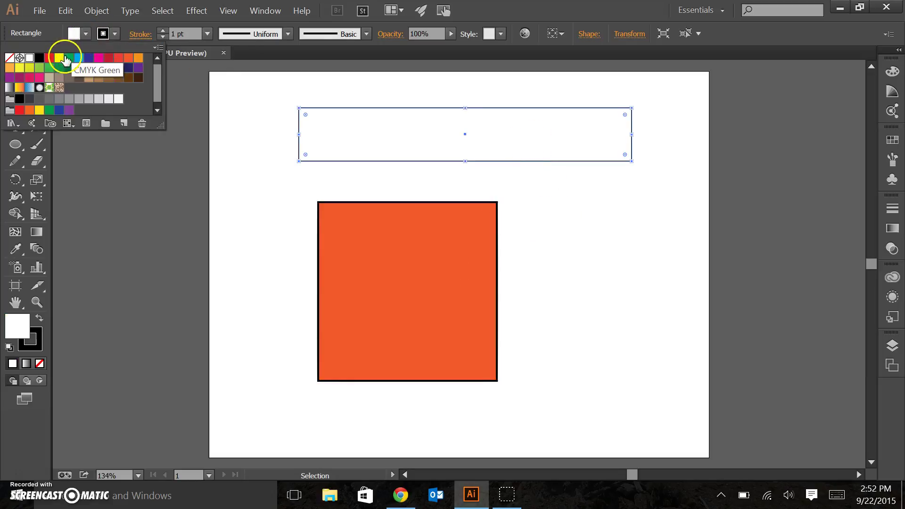
{"action": "left_click", "coordinate": [59, 58]}
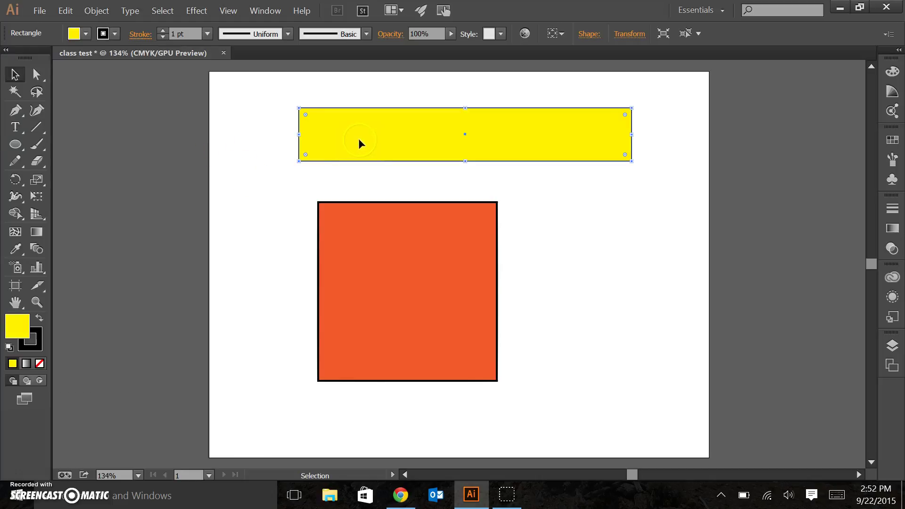
- Give the yellow bar a 4 pt CMYK Magenta stroke, then deselect it
{"action": "left_click", "coordinate": [208, 34]}
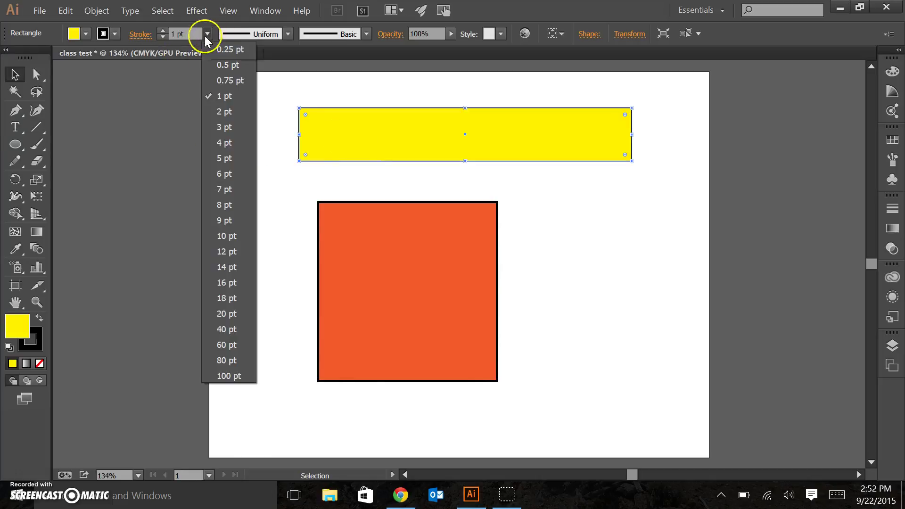
{"action": "left_click", "coordinate": [227, 140]}
{"action": "left_click", "coordinate": [115, 34]}
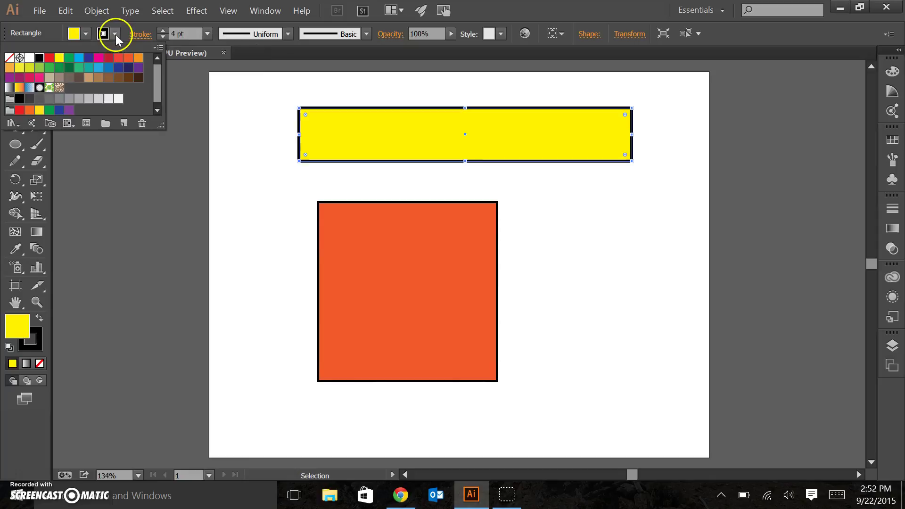
{"action": "left_click", "coordinate": [99, 61]}
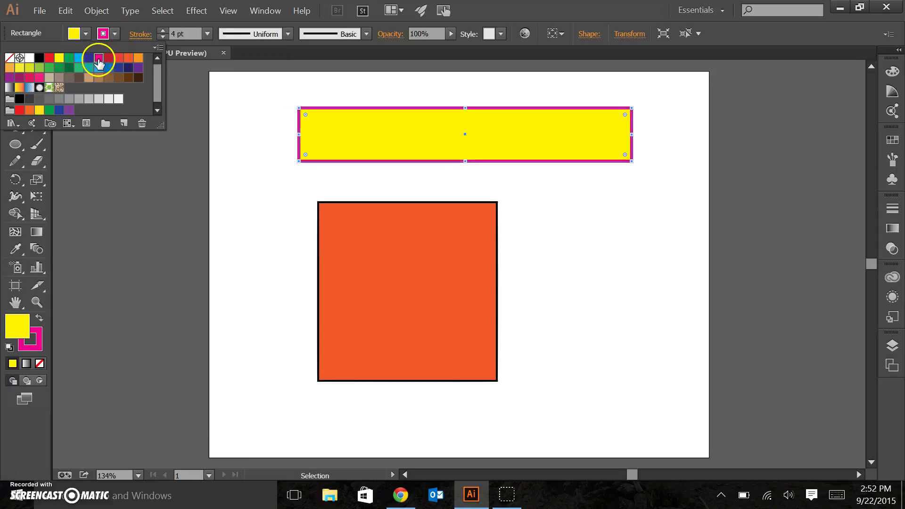
{"action": "left_click", "coordinate": [237, 212]}
{"action": "left_click", "coordinate": [237, 212]}
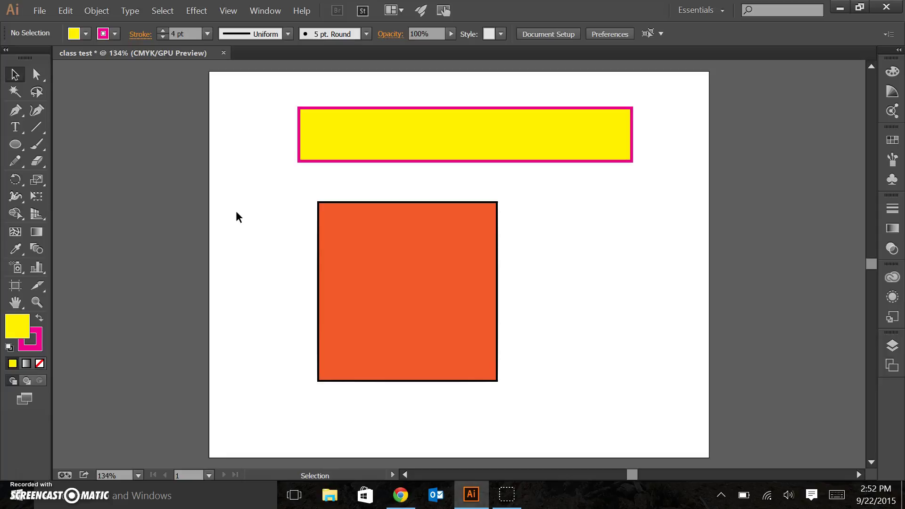
- Undo the trial rotations of the yellow bar and drag it down-left just above the orange square
{"action": "left_click", "coordinate": [543, 136]}
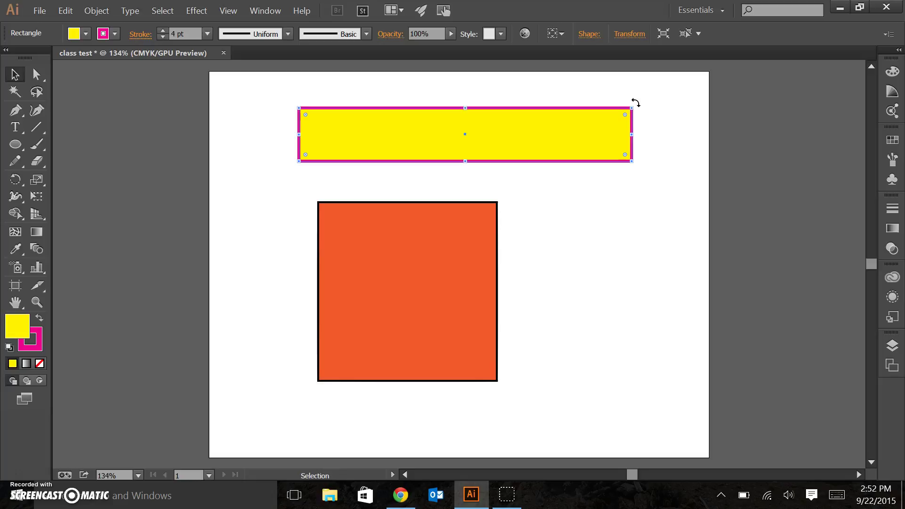
{"action": "left_click_drag", "start_coordinate": [636, 103], "coordinate": [661, 103]}
{"action": "key", "text": "ctrl+z"}
{"action": "key", "text": "shift"}
{"action": "left_click_drag", "start_coordinate": [640, 147], "coordinate": [655, 113]}
{"action": "key", "text": "ctrl+z"}
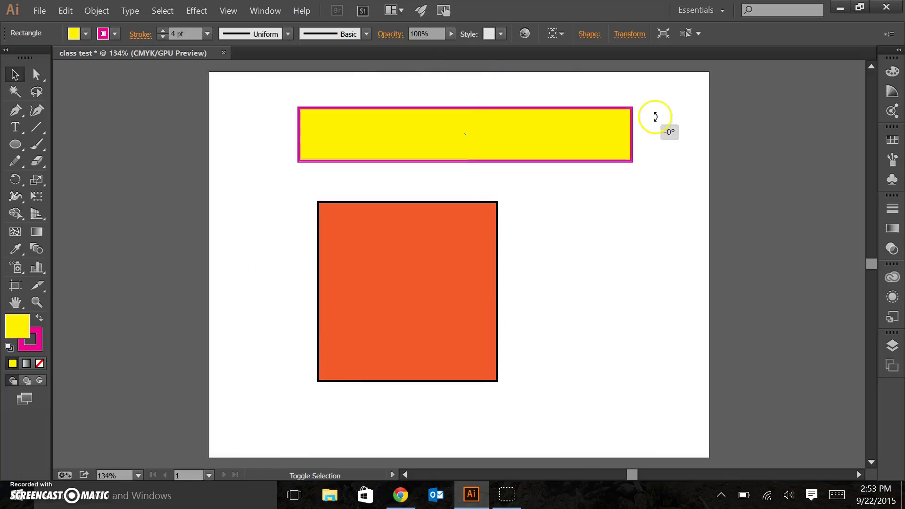
{"action": "left_click", "coordinate": [619, 247]}
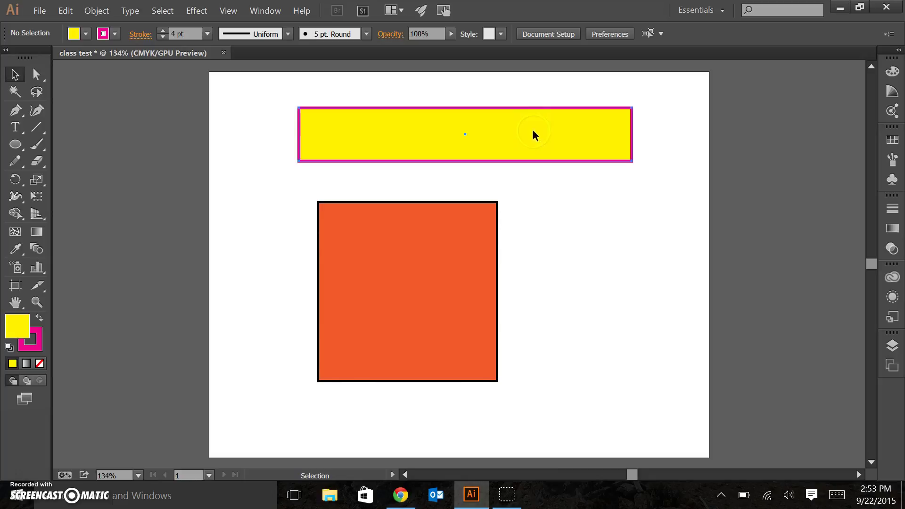
{"action": "left_click_drag", "start_coordinate": [533, 129], "coordinate": [506, 165]}
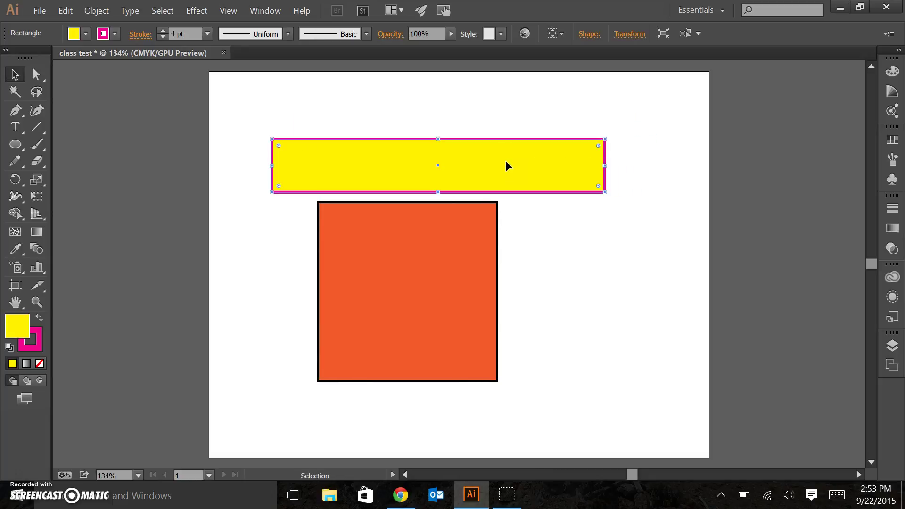
- Set the orange square's stroke weight to 4 pt
{"action": "left_click", "coordinate": [443, 255]}
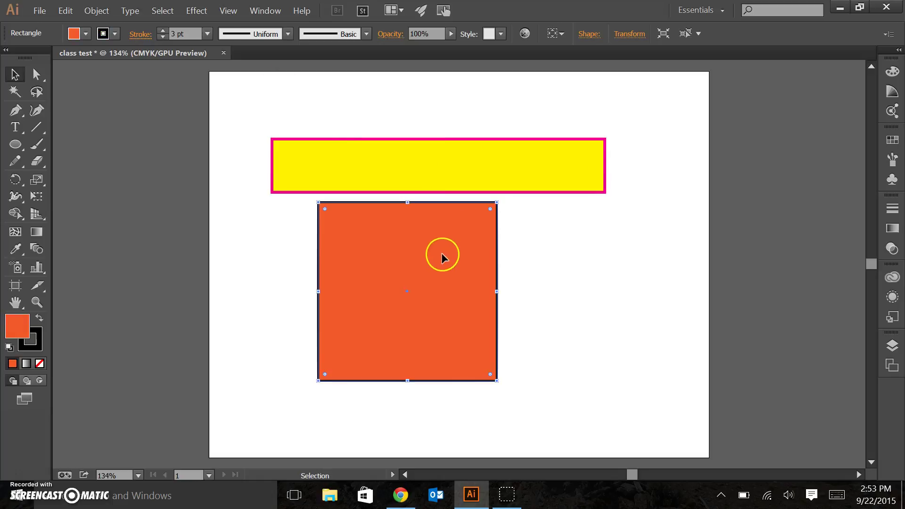
{"action": "left_click", "coordinate": [163, 31]}
{"action": "left_click", "coordinate": [293, 279]}
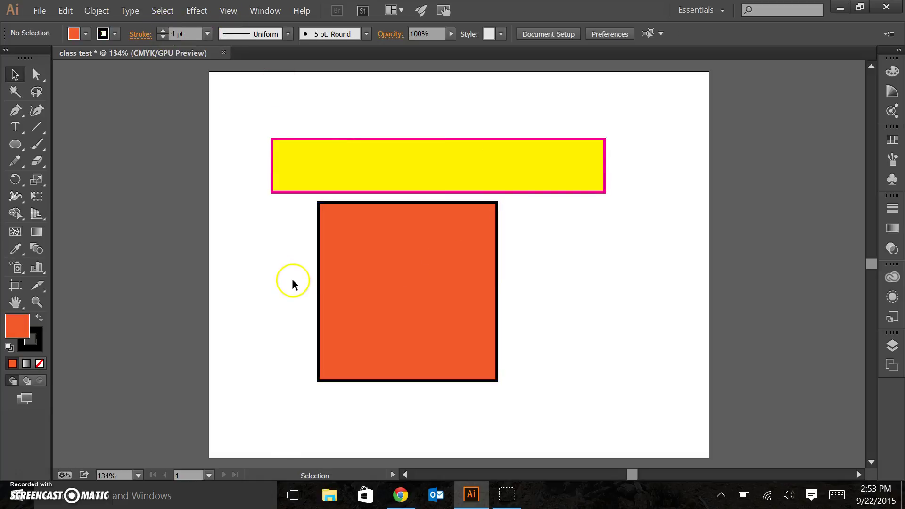
- Reselect the orange square and show the Stroke panel from the Window menu
{"action": "left_click", "coordinate": [419, 273]}
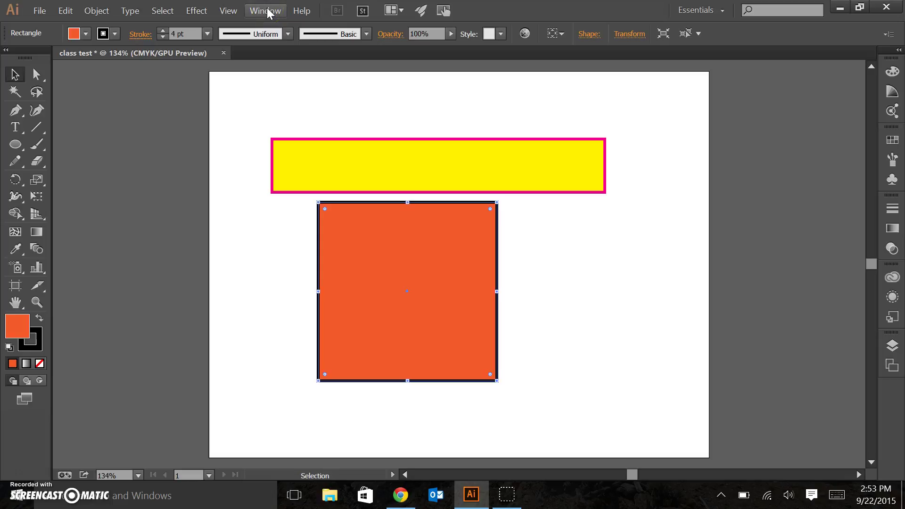
{"action": "left_click", "coordinate": [392, 275]}
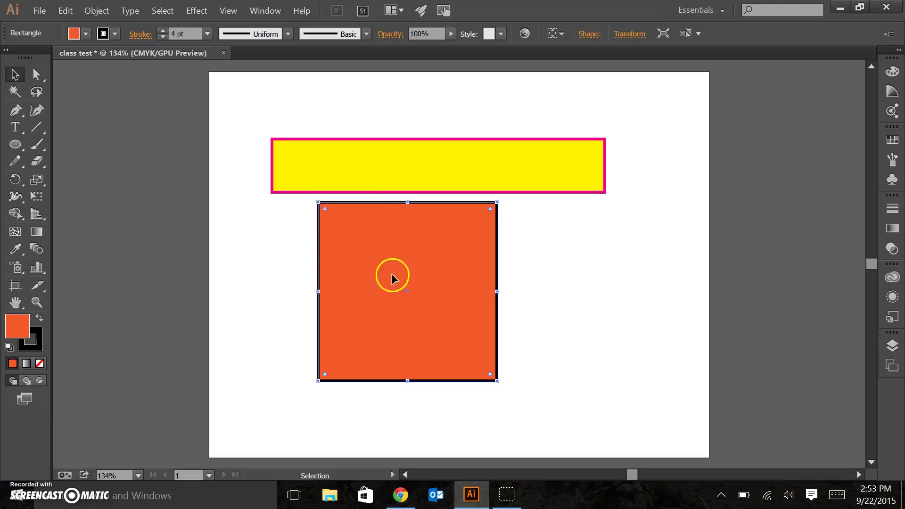
{"action": "left_click", "coordinate": [556, 283]}
{"action": "left_click", "coordinate": [470, 242]}
{"action": "left_click", "coordinate": [277, 13]}
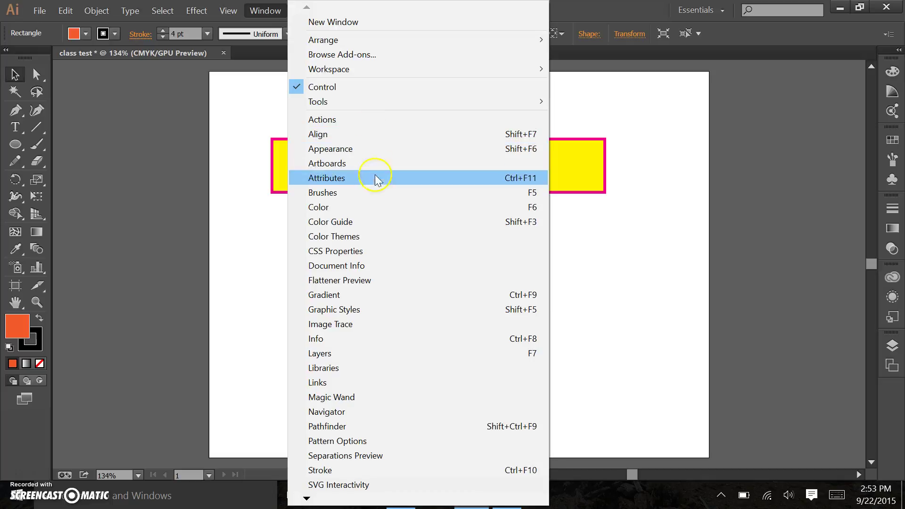
{"action": "left_click", "coordinate": [372, 470]}
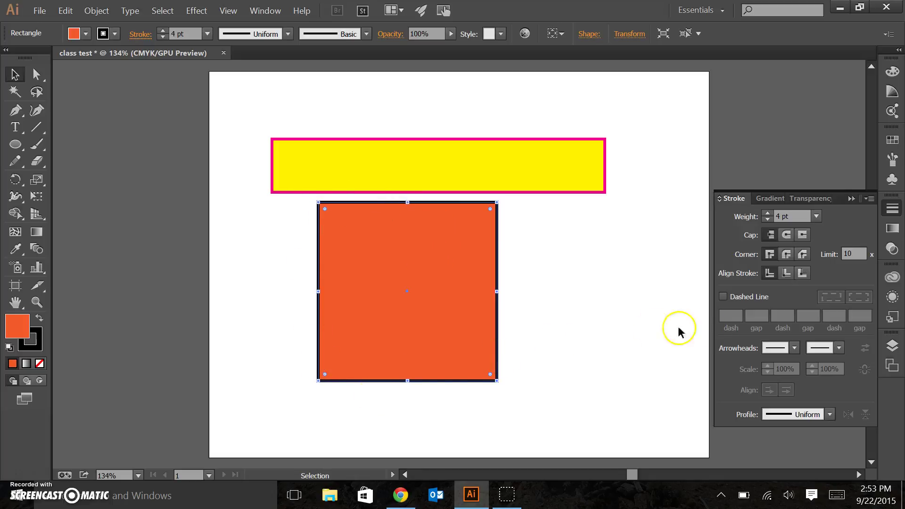
- Turn on Dashed Line for the square's outline, trying a 40 pt dash and 1 pt gap
{"action": "left_click", "coordinate": [723, 296]}
{"action": "left_click", "coordinate": [731, 315]}
{"action": "left_click", "coordinate": [730, 315]}
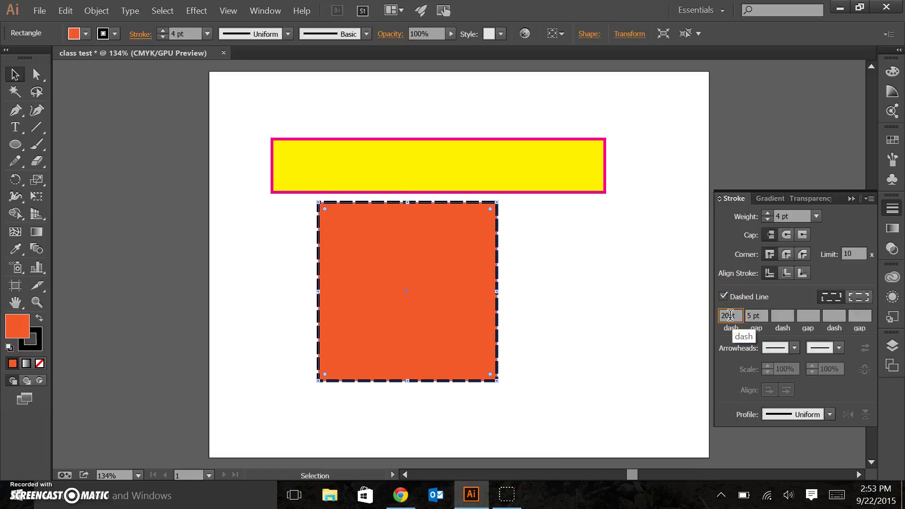
{"action": "key", "text": "BackSpace"}
{"action": "key", "text": "BackSpace"}
{"action": "type", "text": "40"}
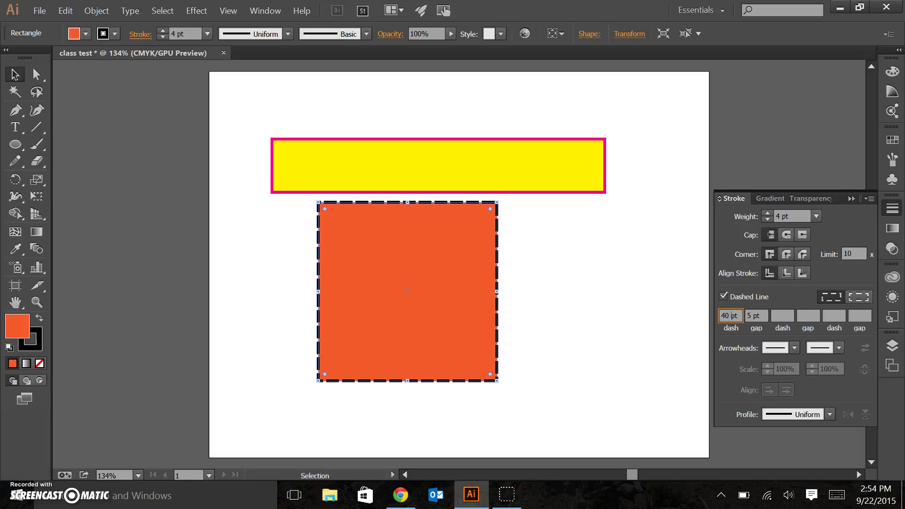
{"action": "left_click", "coordinate": [754, 316]}
{"action": "key", "text": "BackSpace"}
{"action": "type", "text": "1"}
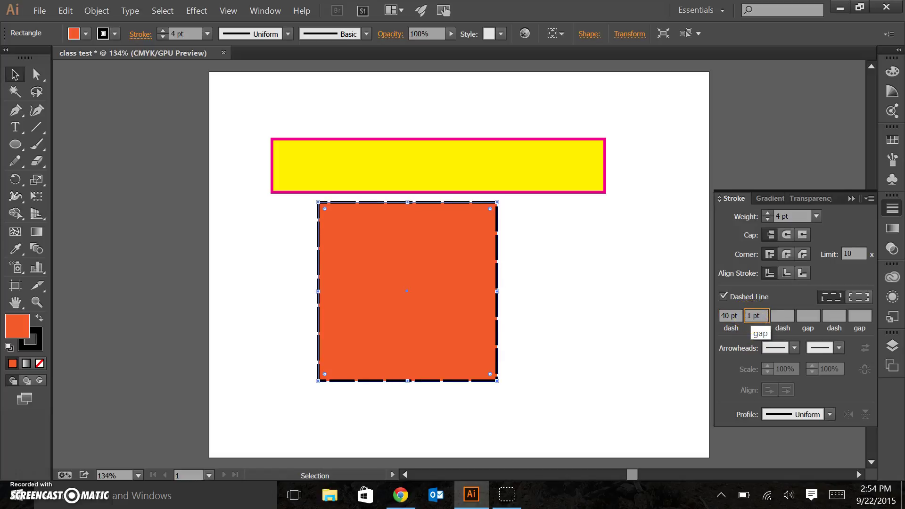
{"action": "key", "text": "Return"}
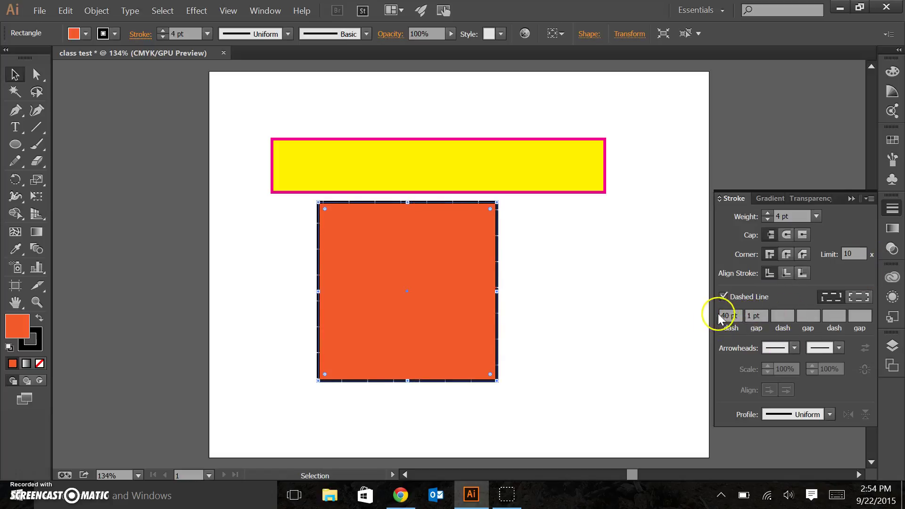
- Change the dash and gap to 5 pt each, restoring the square after an accidental delete
{"action": "double_click", "coordinate": [729, 314]}
{"action": "type", "text": "5"}
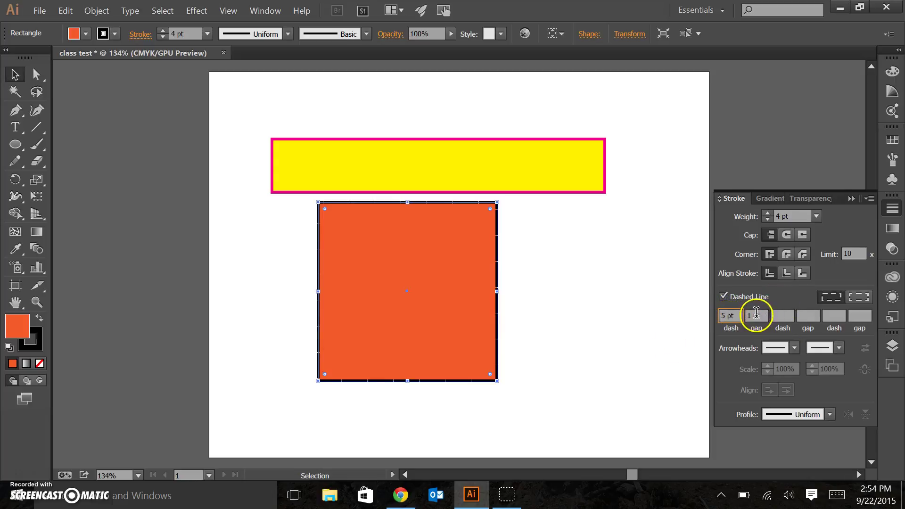
{"action": "left_click", "coordinate": [752, 315]}
{"action": "double_click", "coordinate": [752, 315]}
{"action": "type", "text": "5"}
{"action": "key", "text": "Return"}
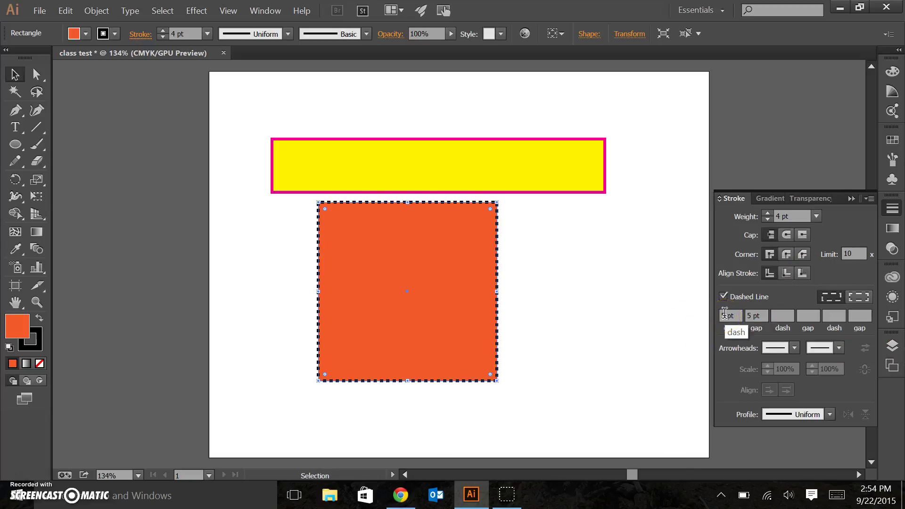
{"action": "key", "text": "Delete"}
{"action": "key", "text": "ctrl+z"}
- Set the dash to 10 pt and the gap to 10 pt
{"action": "left_click", "coordinate": [724, 313]}
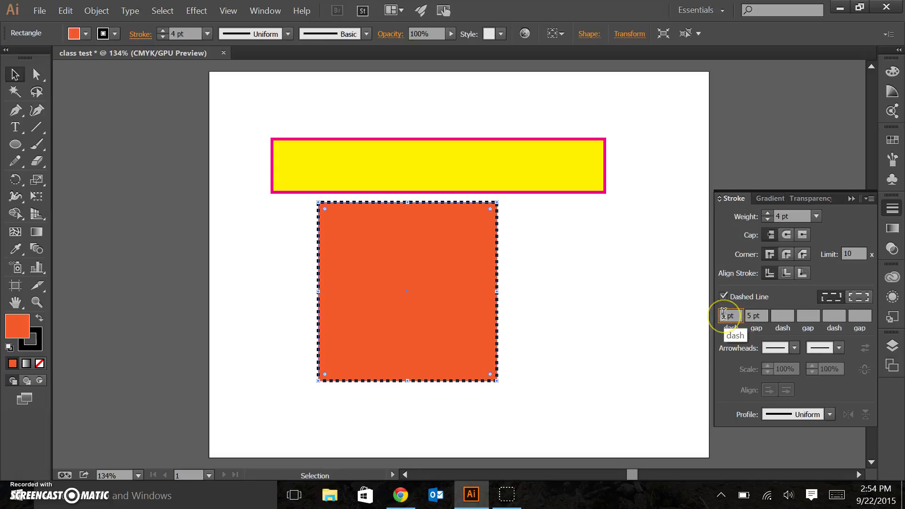
{"action": "type", "text": "10pt"}
{"action": "left_click", "coordinate": [752, 314]}
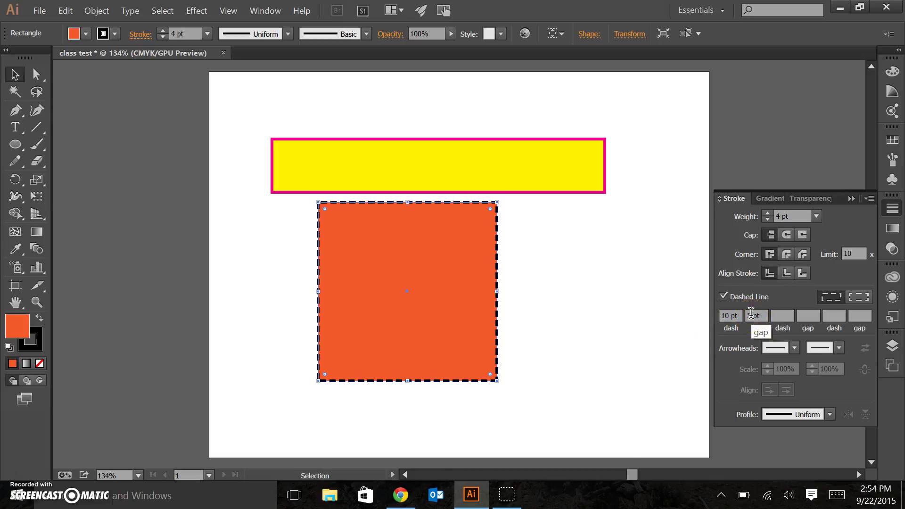
{"action": "left_click", "coordinate": [752, 315]}
{"action": "key", "text": "Delete"}
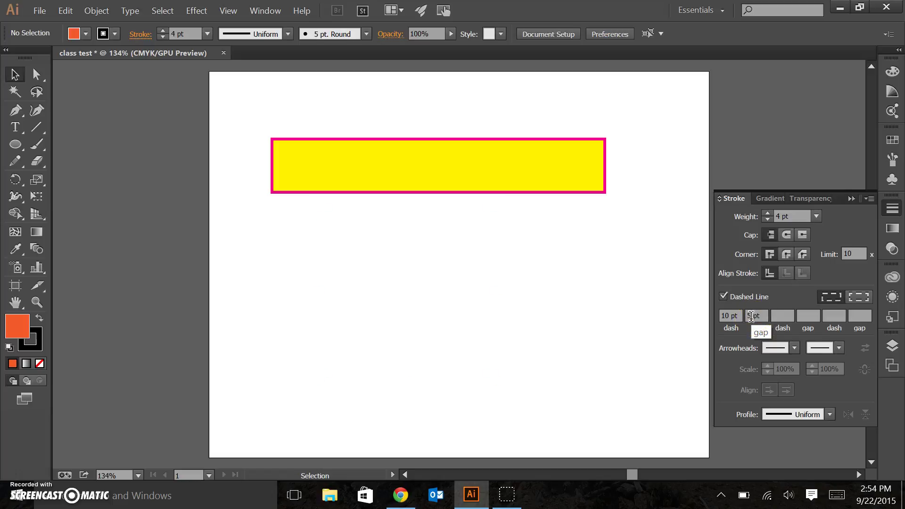
{"action": "key", "text": "ctrl+z"}
{"action": "left_click", "coordinate": [724, 316]}
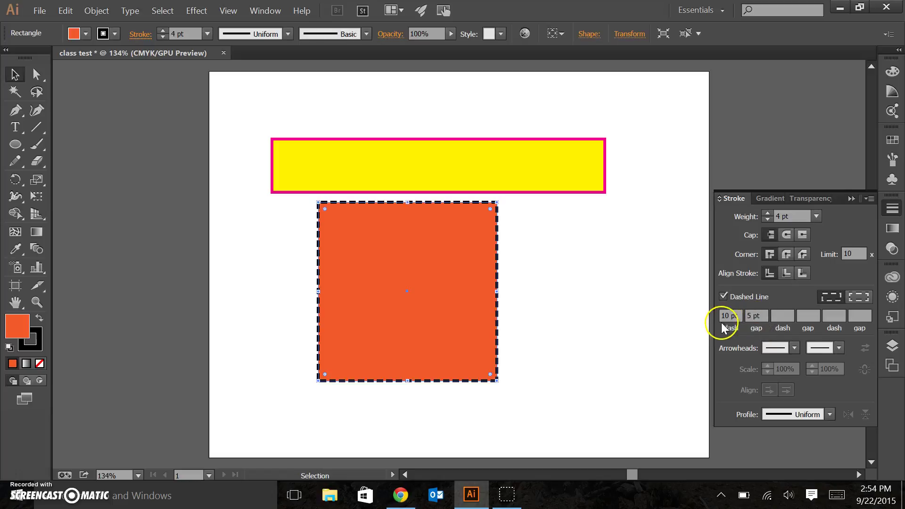
{"action": "double_click", "coordinate": [753, 315]}
{"action": "type", "text": "10"}
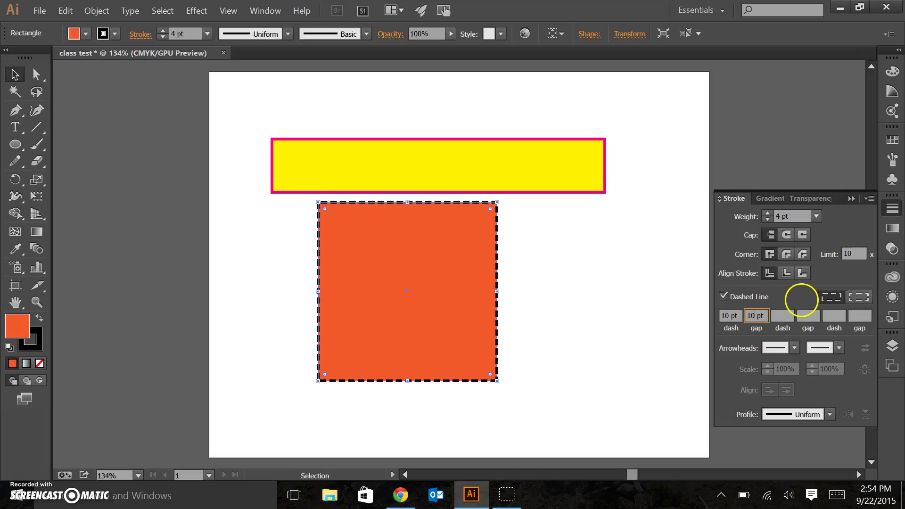
{"action": "left_click", "coordinate": [802, 300]}
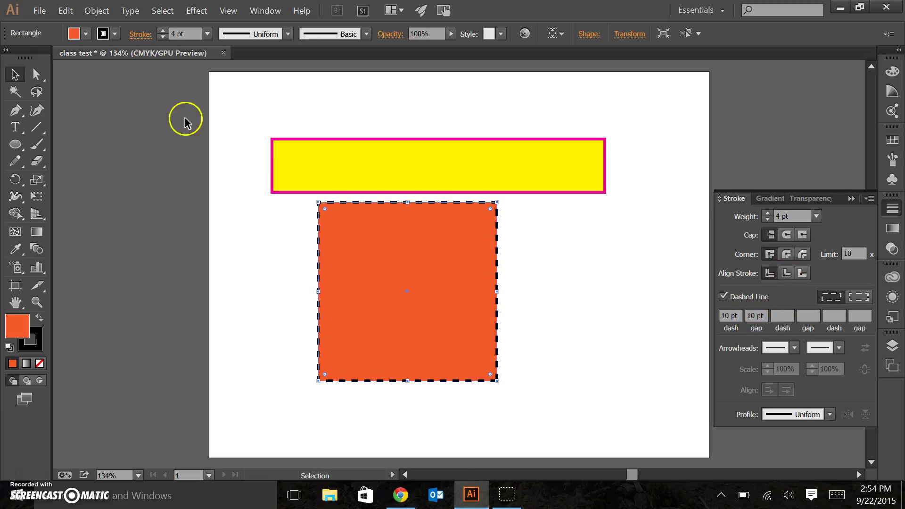
- Draw a diagonal line to the right of the orange square with the Line Segment tool
{"action": "left_click", "coordinate": [255, 246]}
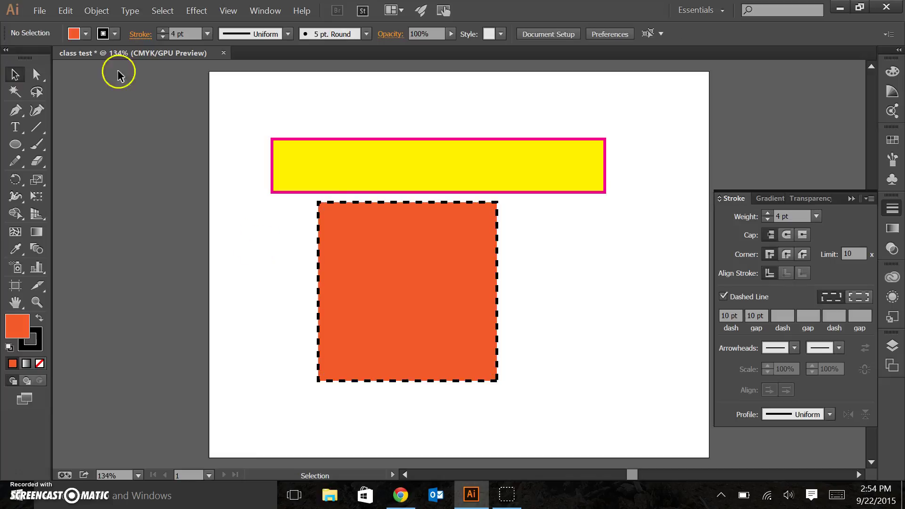
{"action": "left_click", "coordinate": [36, 127]}
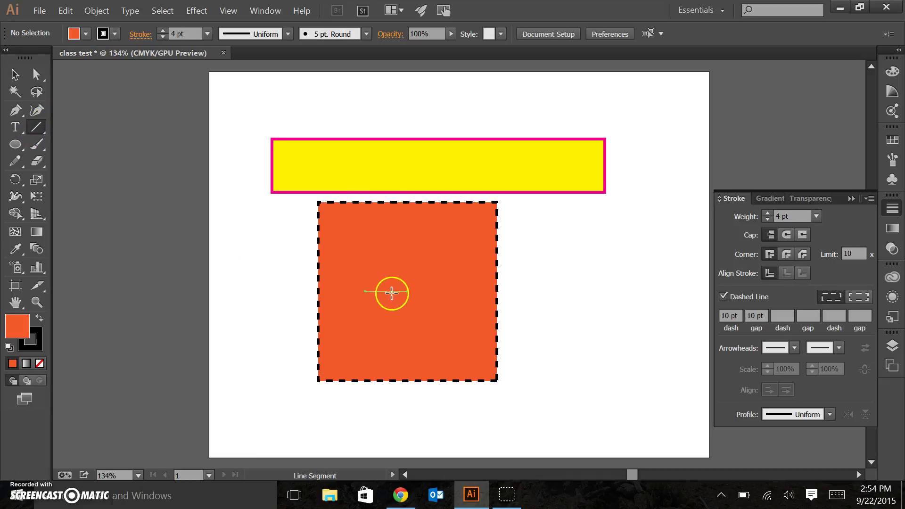
{"action": "left_click", "coordinate": [635, 208]}
{"action": "left_click", "coordinate": [473, 283]}
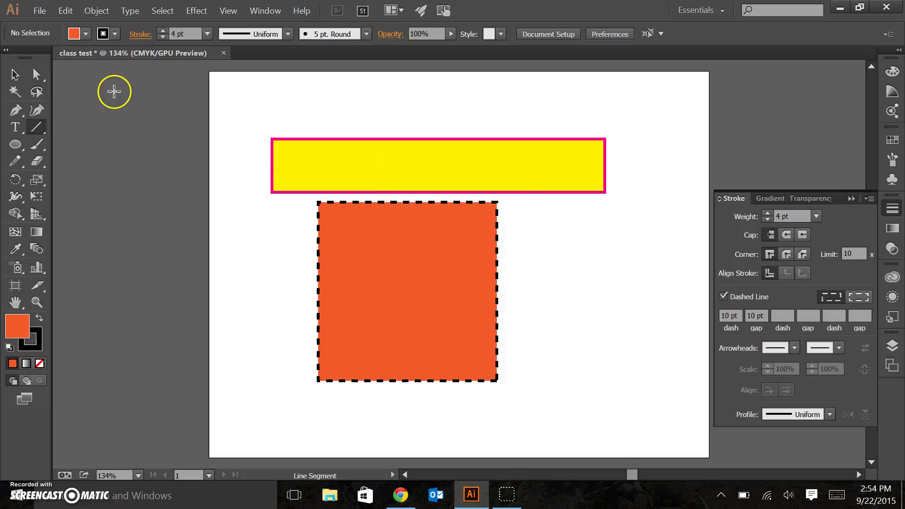
{"action": "left_click_drag", "start_coordinate": [626, 226], "coordinate": [539, 314]}
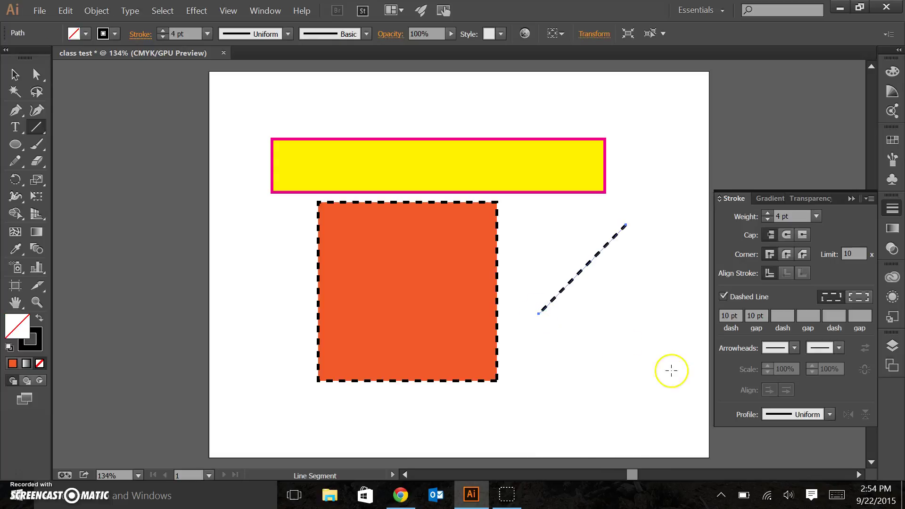
- Make the line solid, try start and end arrowheads, undo them, and delete the line
{"action": "left_click", "coordinate": [724, 297]}
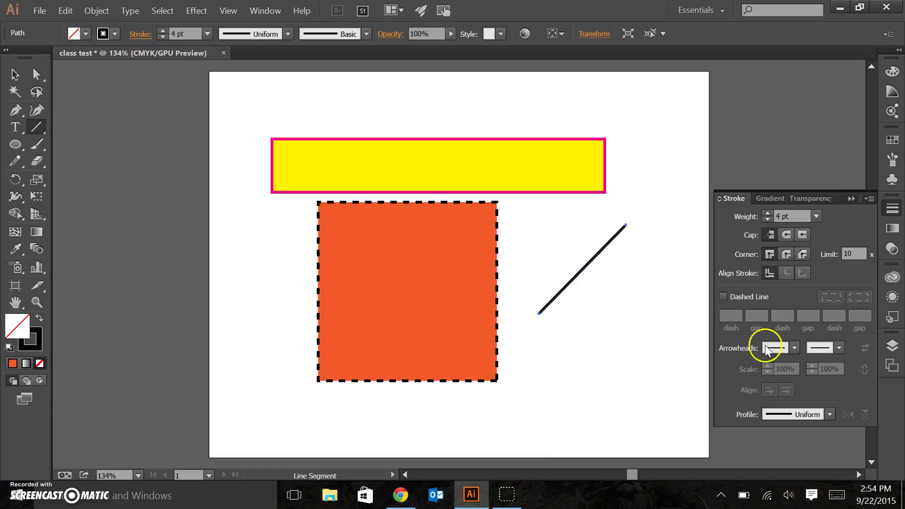
{"action": "left_click", "coordinate": [795, 347]}
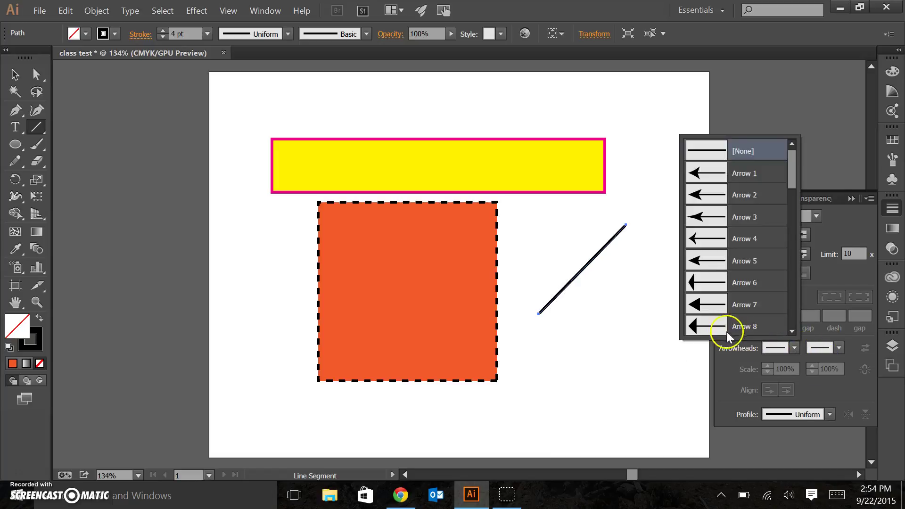
{"action": "left_click", "coordinate": [715, 324]}
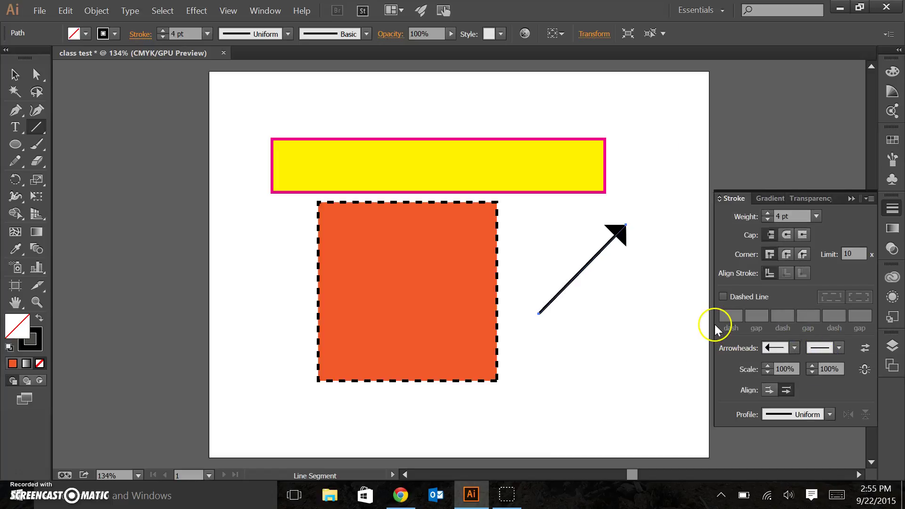
{"action": "left_click", "coordinate": [839, 348]}
{"action": "left_click", "coordinate": [746, 323]}
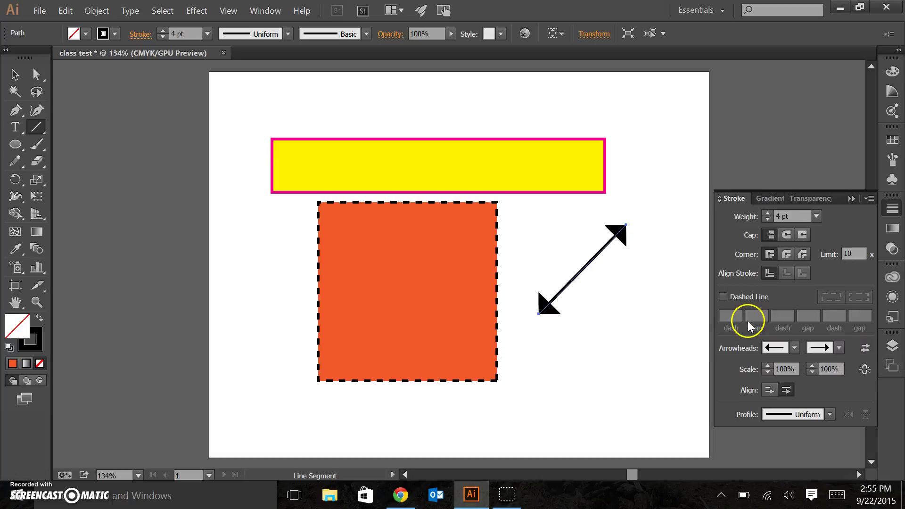
{"action": "key", "text": "ctrl+z"}
{"action": "key", "text": "ctrl+z"}
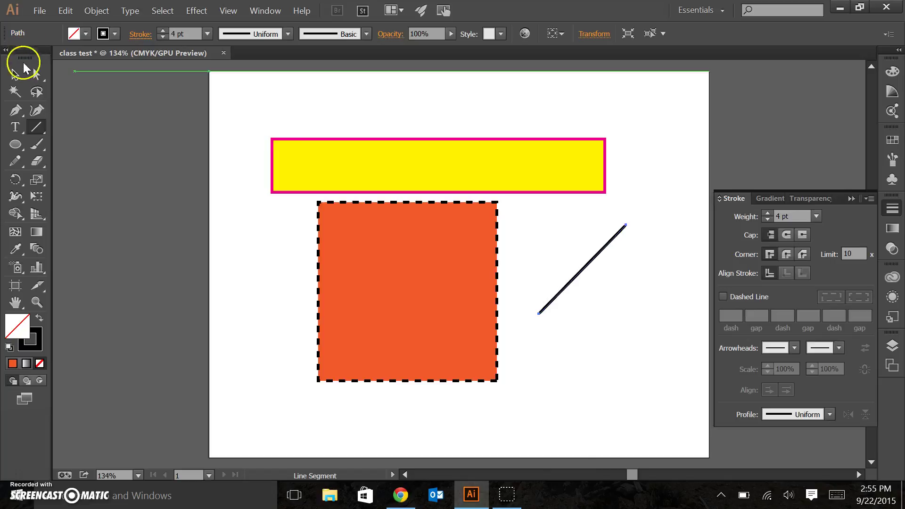
{"action": "left_click", "coordinate": [16, 73]}
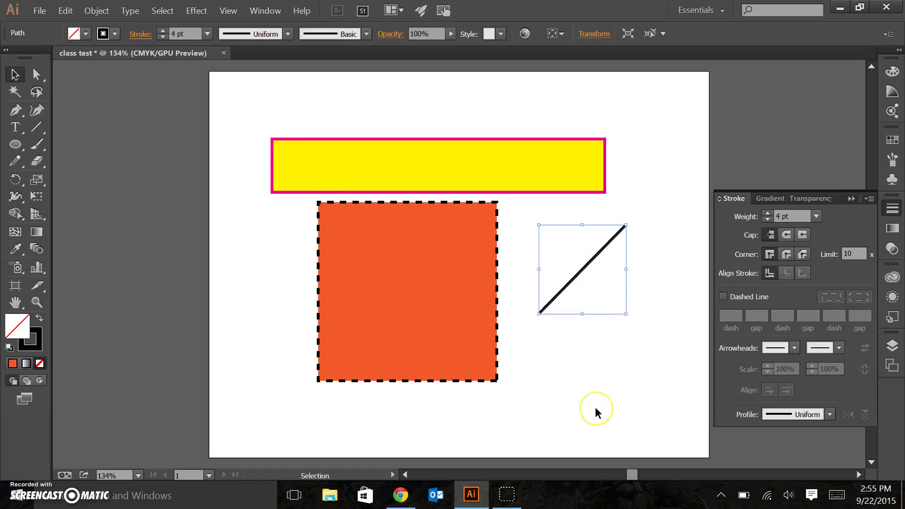
{"action": "key", "text": "Delete"}
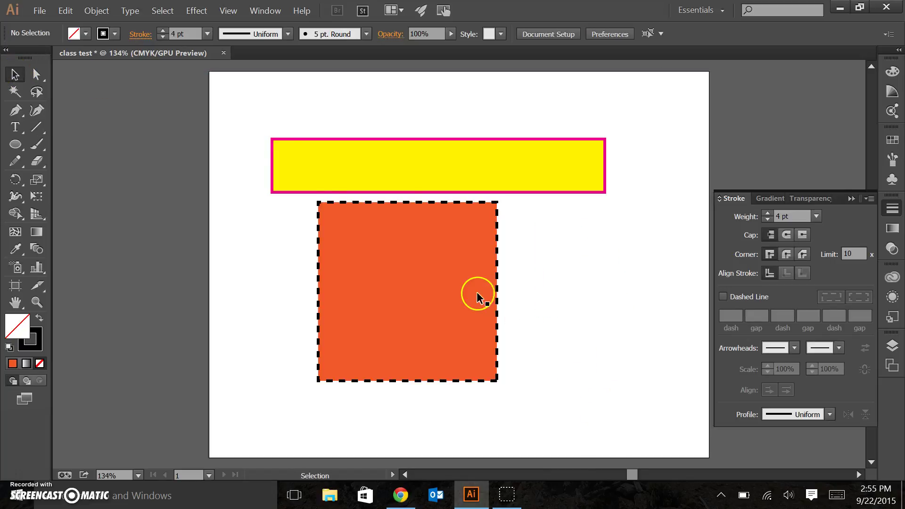
- Shift the orange square right and down, then drag the yellow bar across its middle
{"action": "left_click_drag", "start_coordinate": [466, 286], "coordinate": [495, 309]}
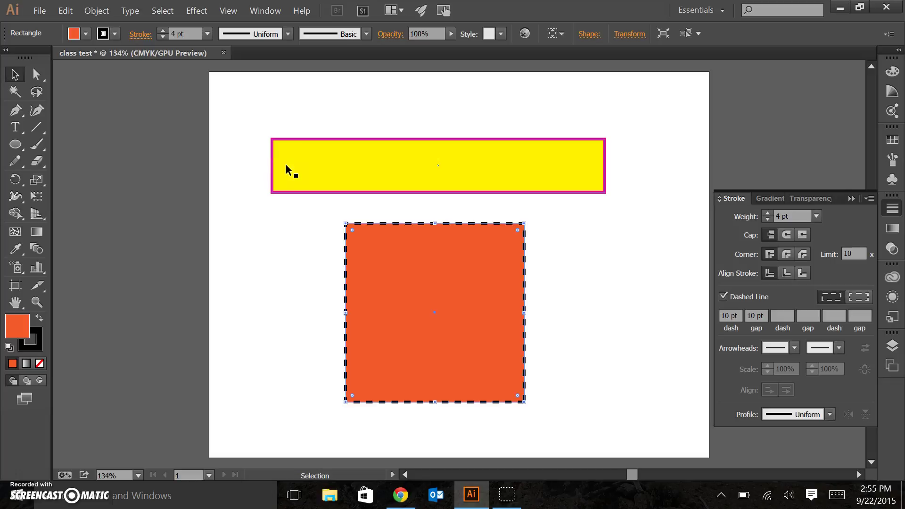
{"action": "left_click", "coordinate": [286, 169]}
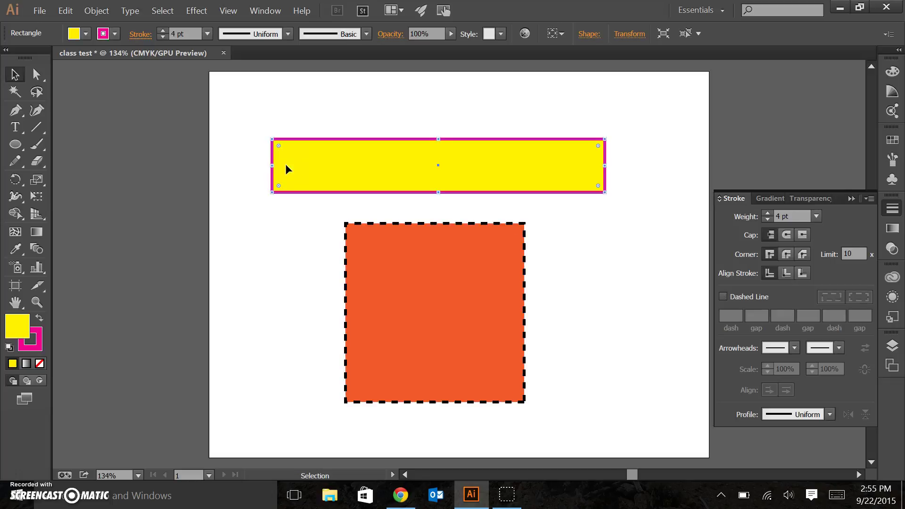
{"action": "left_click_drag", "start_coordinate": [302, 163], "coordinate": [273, 284]}
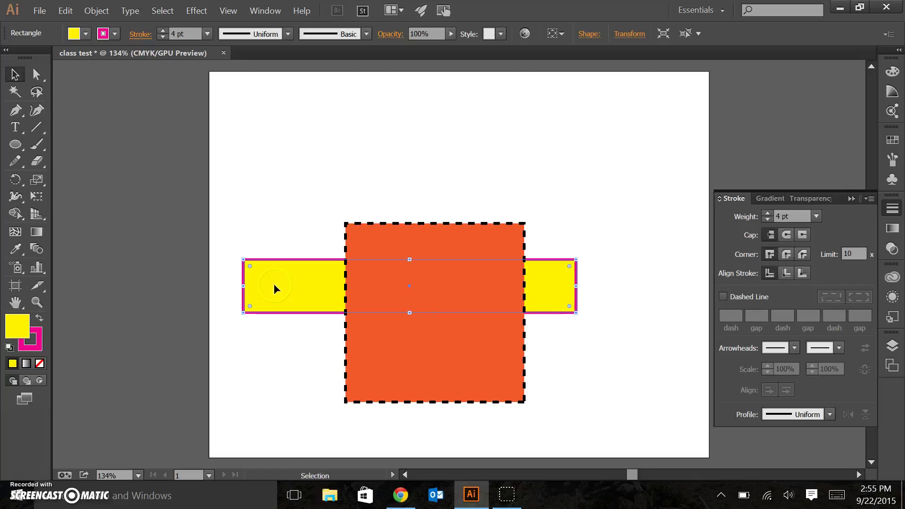
{"action": "left_click", "coordinate": [329, 343]}
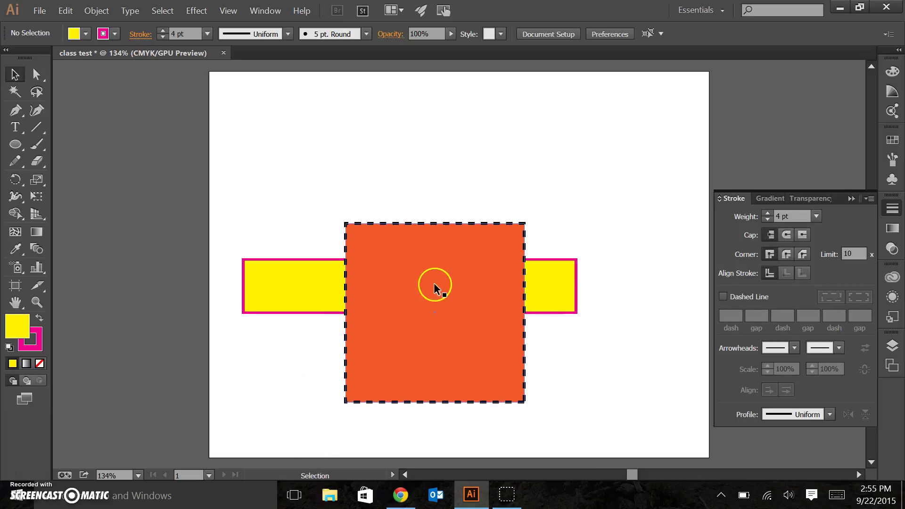
{"action": "left_click_drag", "start_coordinate": [306, 279], "coordinate": [381, 301]}
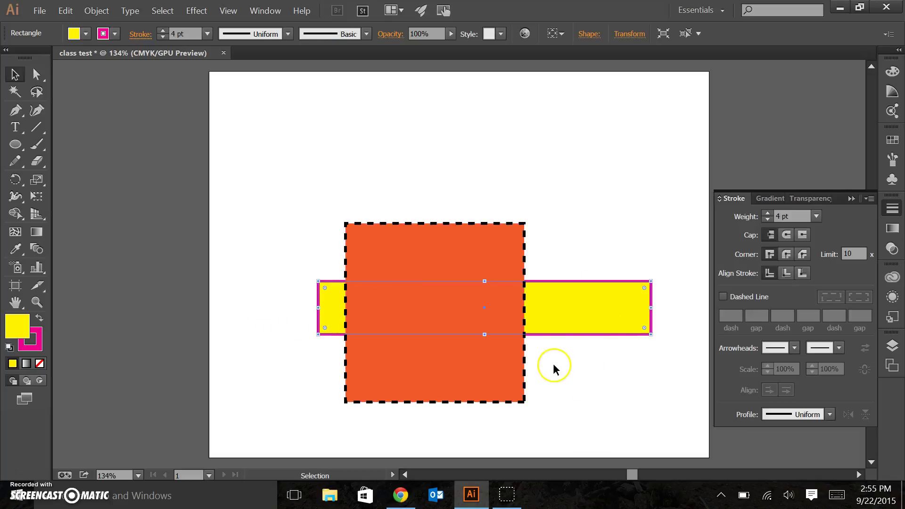
- Bring the yellow bar to the front with Arrange > Bring to Front and move it further left
{"action": "right_click", "coordinate": [548, 306]}
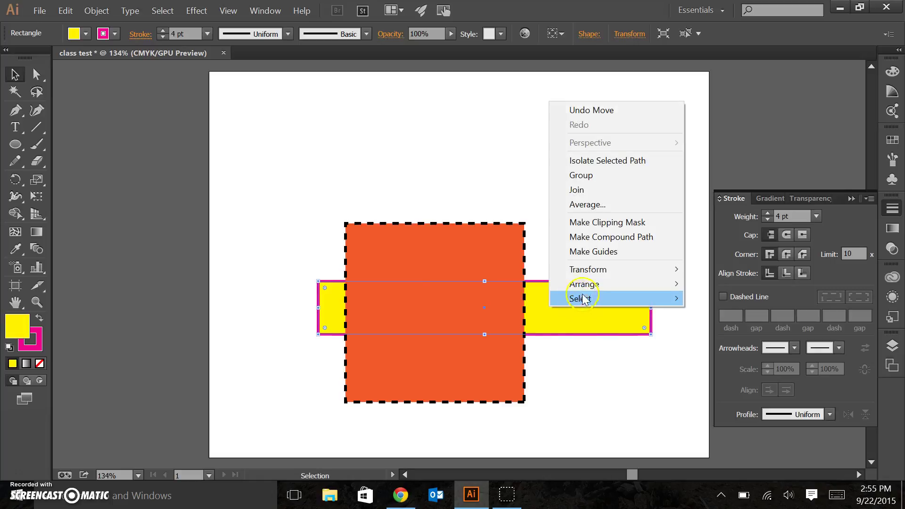
{"action": "mouse_move", "coordinate": [587, 291]}
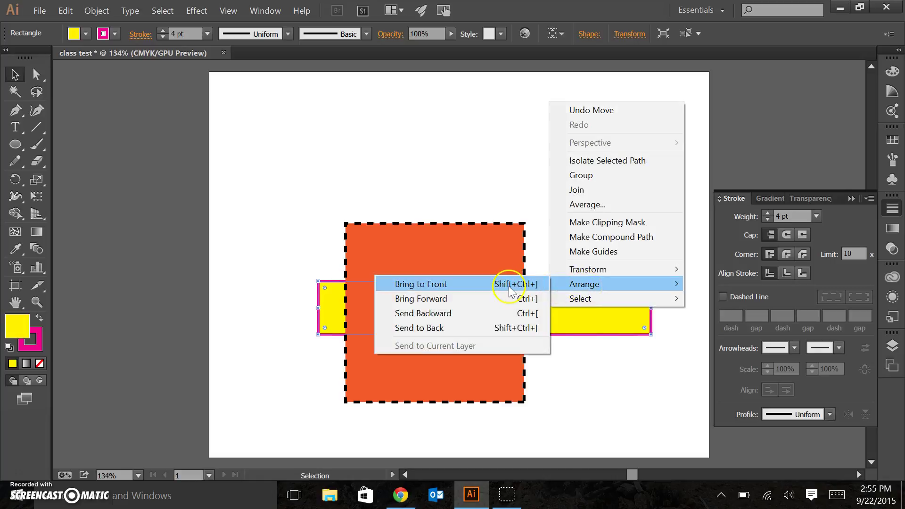
{"action": "left_click", "coordinate": [478, 283]}
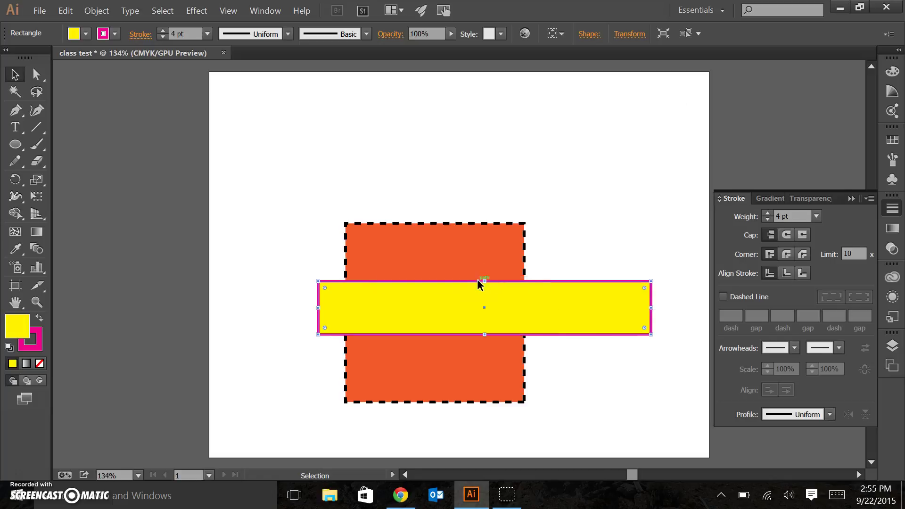
{"action": "left_click", "coordinate": [578, 373]}
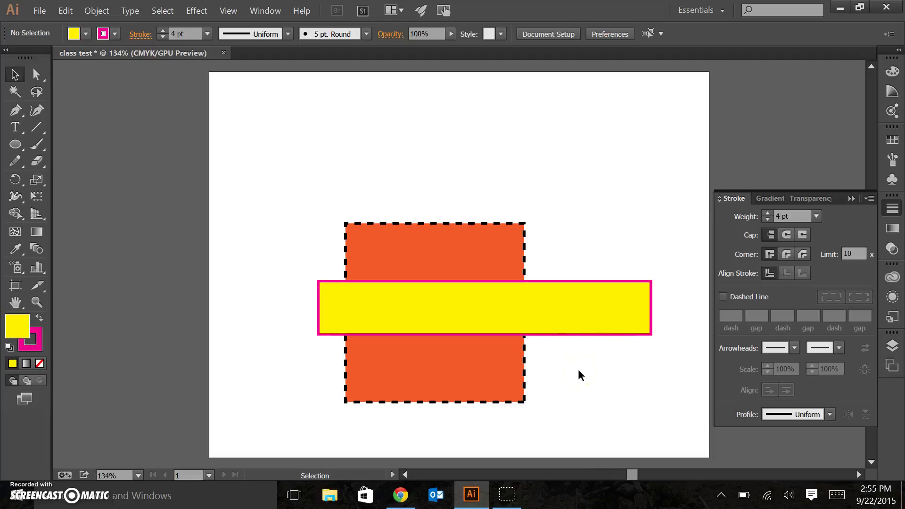
{"action": "left_click_drag", "start_coordinate": [574, 300], "coordinate": [513, 309]}
- Draw a large ellipse over both shapes, fill it green and stroke it CMYK Cyan
{"action": "left_click", "coordinate": [19, 148]}
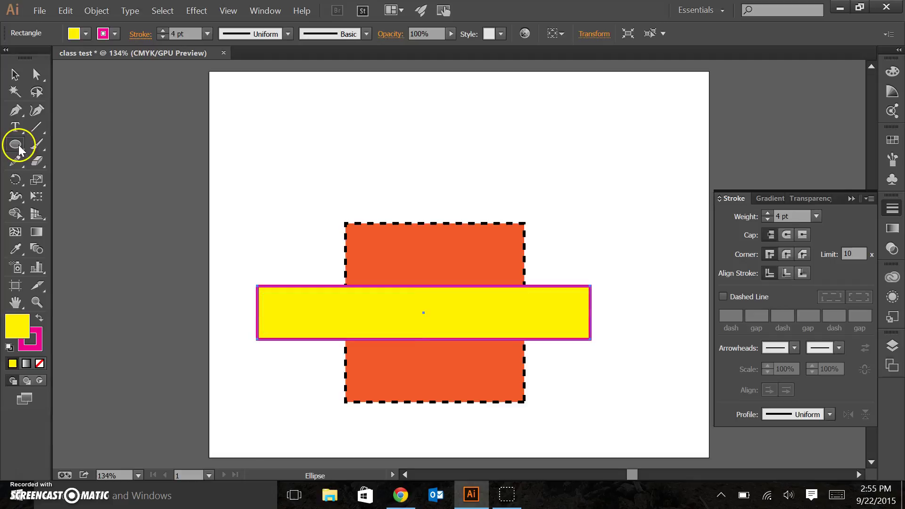
{"action": "mouse_move", "coordinate": [305, 154]}
{"action": "left_mouse_down"}
{"action": "mouse_move", "coordinate": [360, 202]}
{"action": "mouse_move", "coordinate": [410, 183]}
{"action": "mouse_move", "coordinate": [500, 321]}
{"action": "mouse_move", "coordinate": [572, 377]}
{"action": "left_mouse_up"}
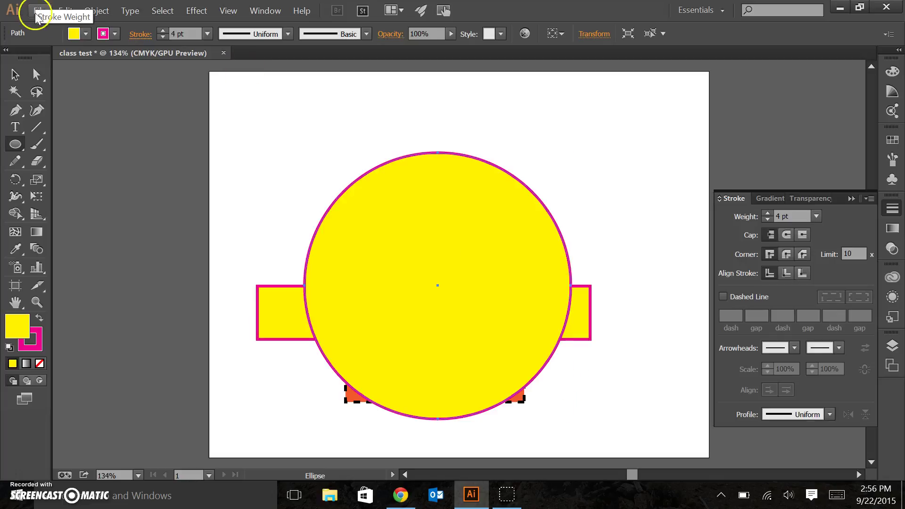
{"action": "left_click", "coordinate": [85, 35]}
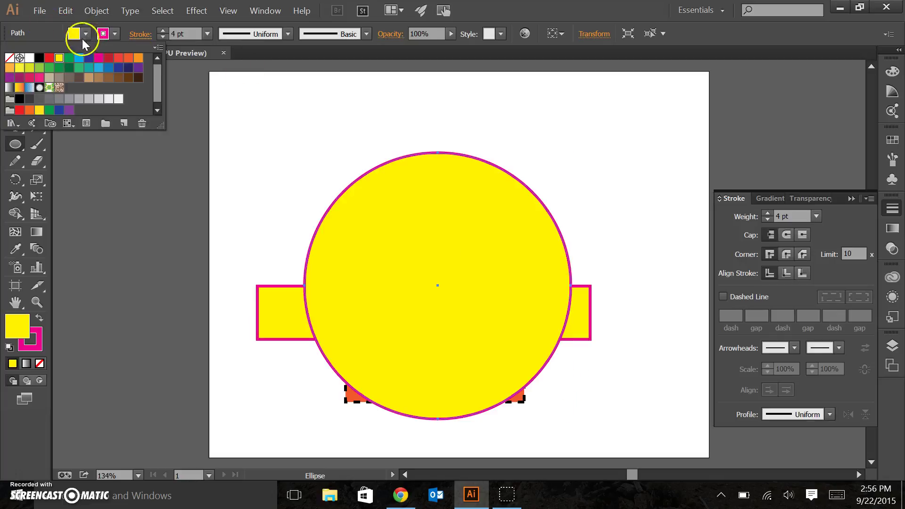
{"action": "left_click", "coordinate": [59, 68]}
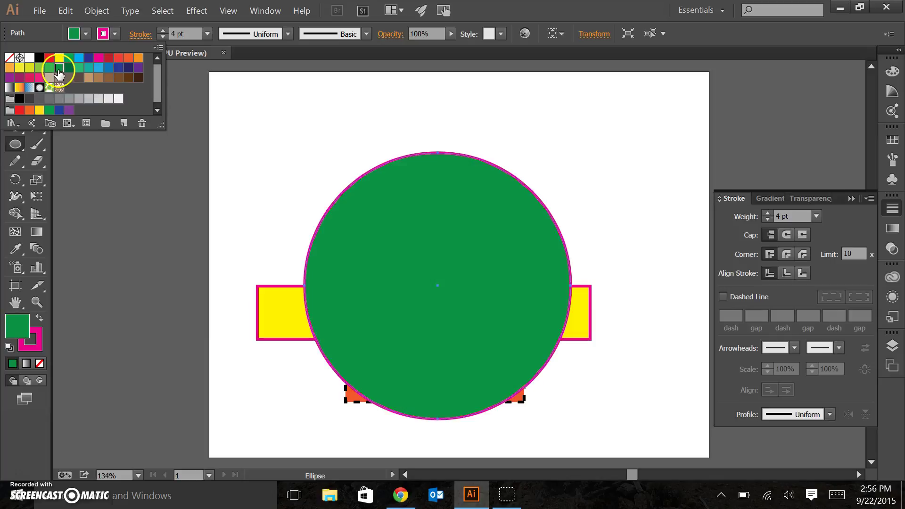
{"action": "left_click", "coordinate": [115, 35]}
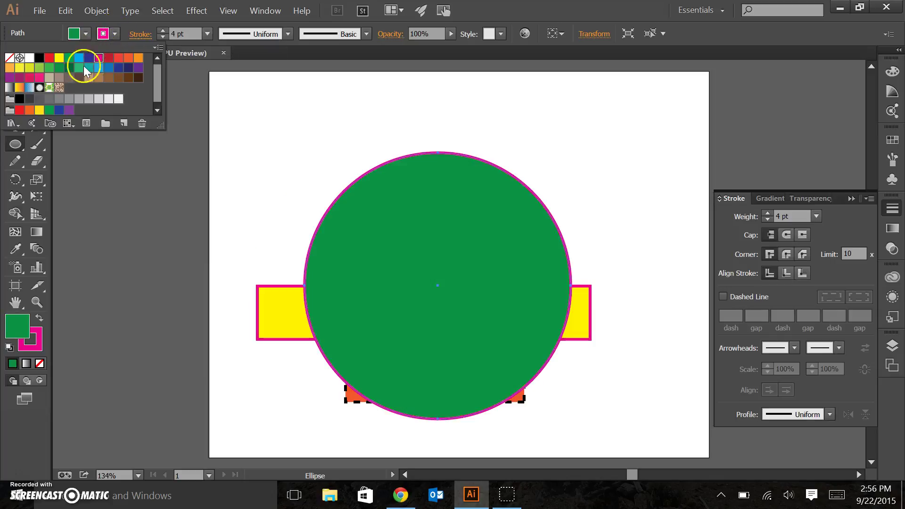
{"action": "left_click", "coordinate": [80, 61]}
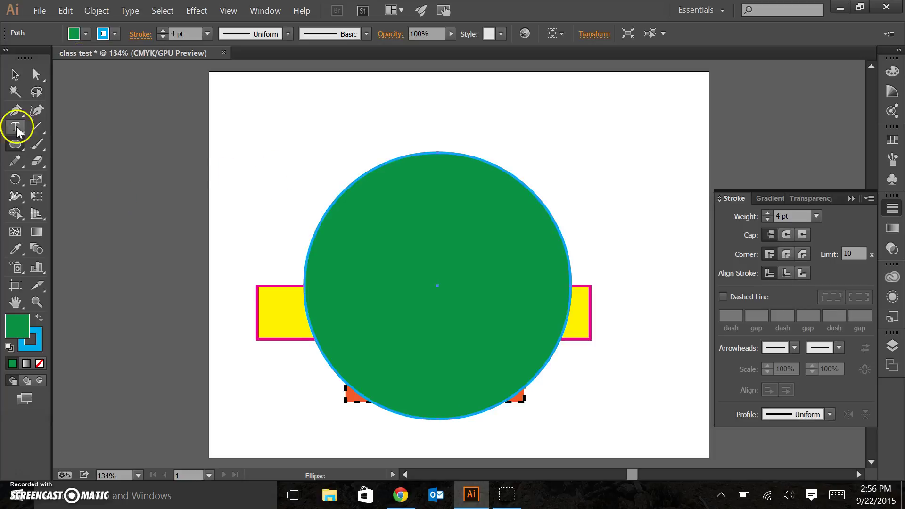
{"action": "left_click", "coordinate": [15, 74]}
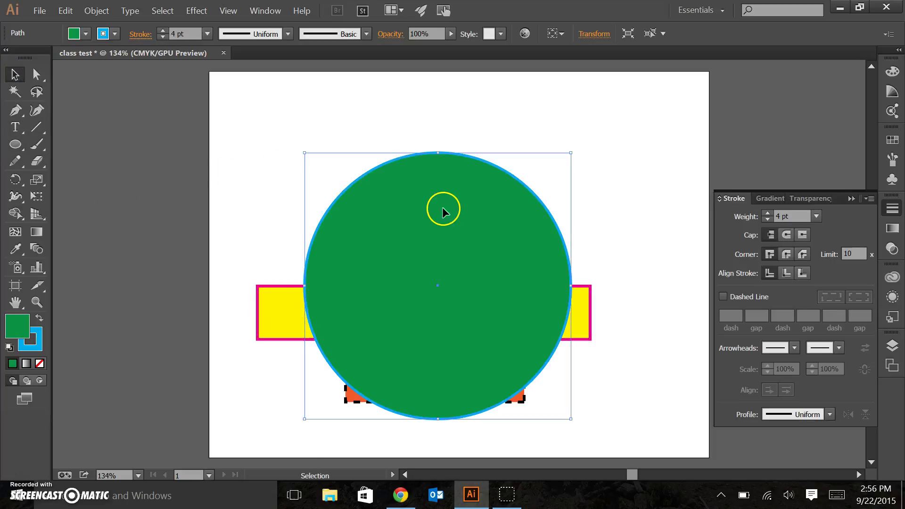
{"action": "left_click", "coordinate": [451, 38]}
{"action": "left_click", "coordinate": [453, 44]}
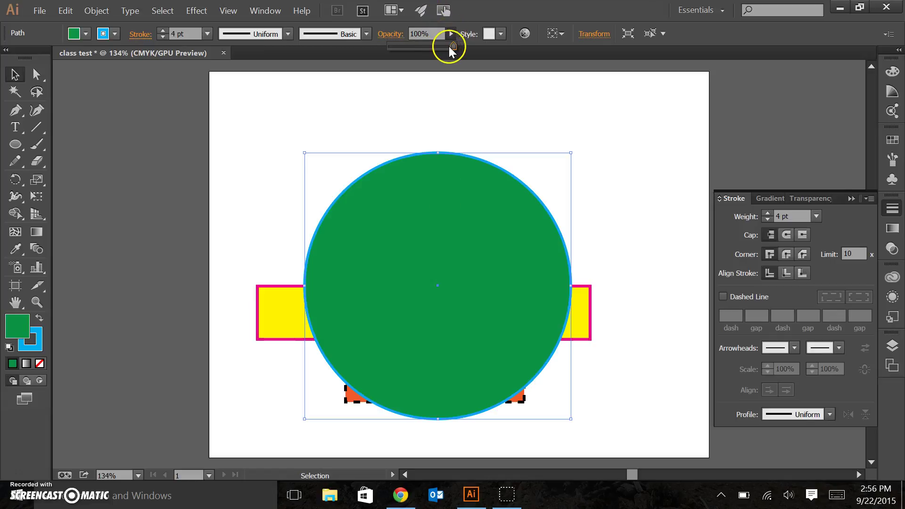
{"action": "left_click_drag", "start_coordinate": [451, 48], "coordinate": [425, 49]}
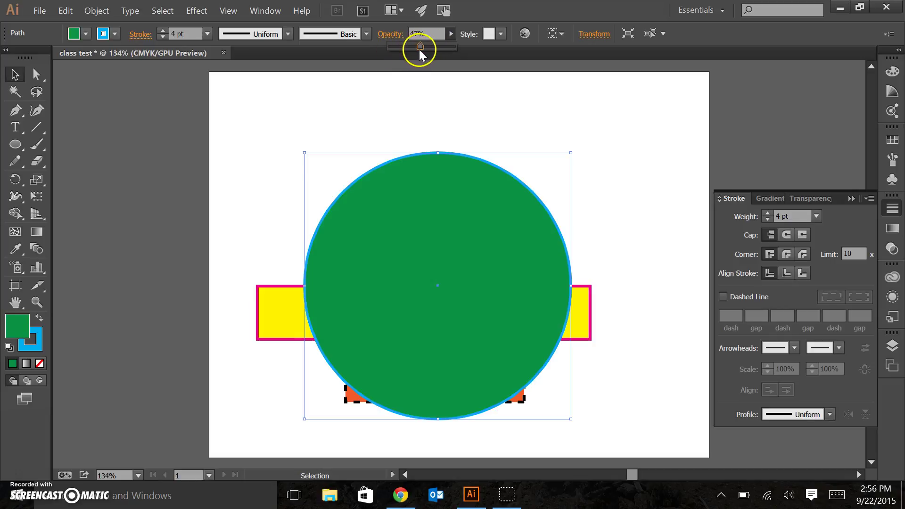
{"action": "left_click_drag", "start_coordinate": [421, 50], "coordinate": [420, 50]}
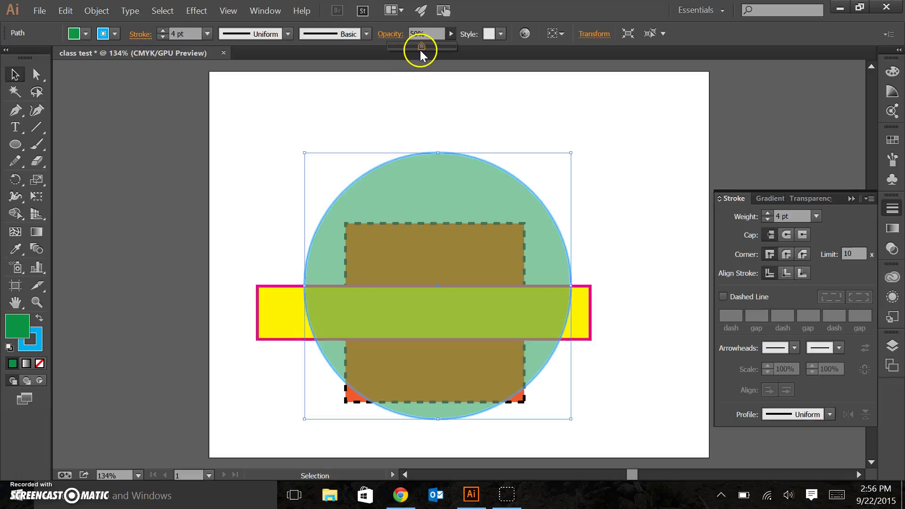
{"action": "left_click", "coordinate": [637, 199]}
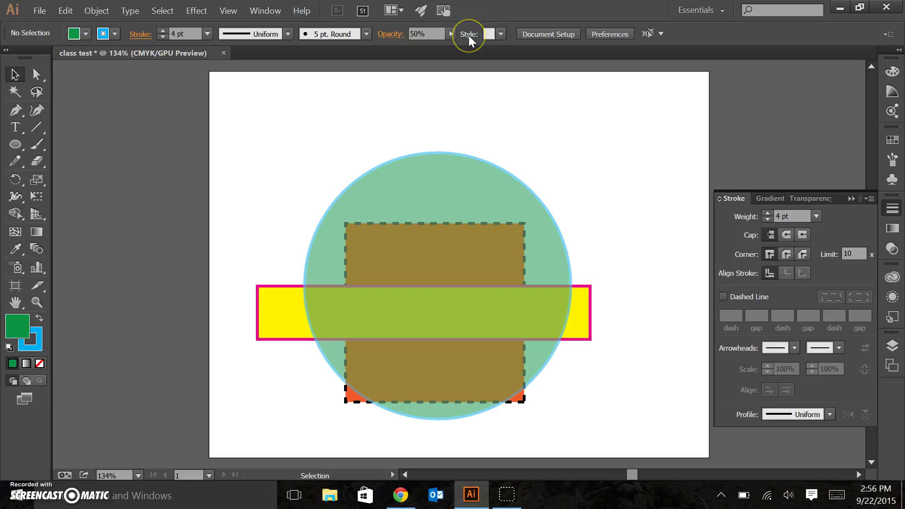
{"action": "key", "text": "ctrl+z"}
{"action": "key", "text": "ctrl+z"}
{"action": "left_click", "coordinate": [635, 179]}
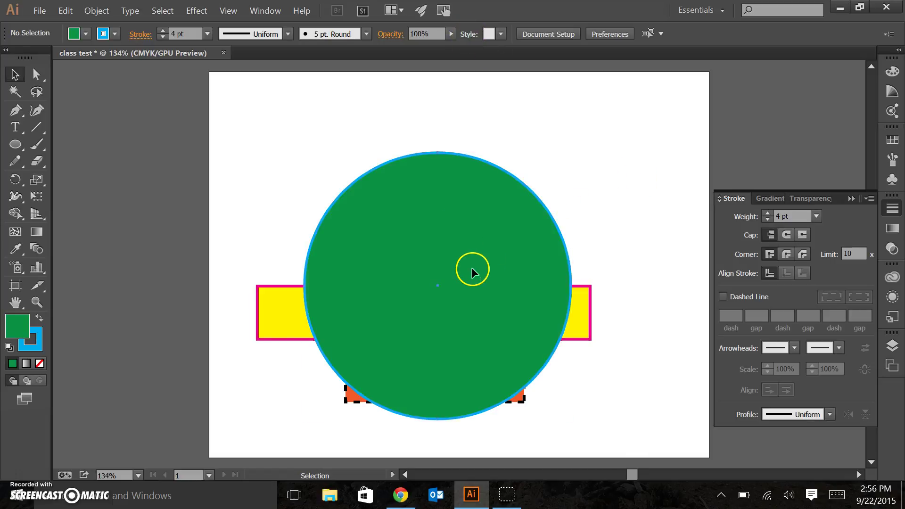
- Shift the green circle up-left and send it to the back with Arrange > Send to Back
{"action": "left_click_drag", "start_coordinate": [474, 270], "coordinate": [455, 255]}
{"action": "right_click", "coordinate": [455, 256]}
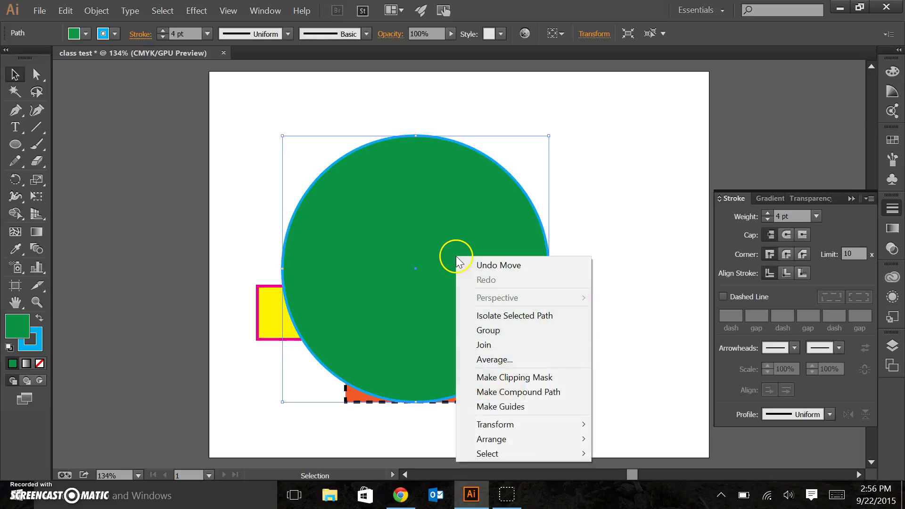
{"action": "mouse_move", "coordinate": [527, 452]}
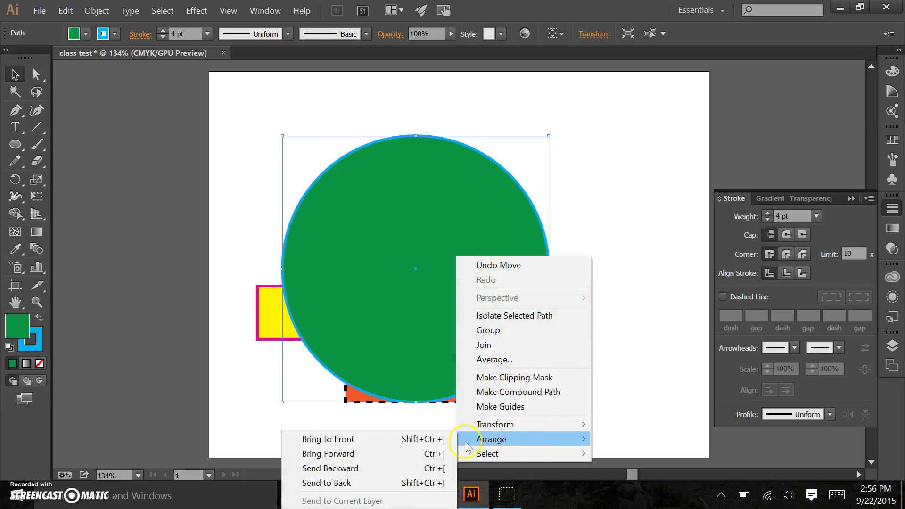
{"action": "left_click", "coordinate": [387, 484]}
{"action": "left_click", "coordinate": [247, 395]}
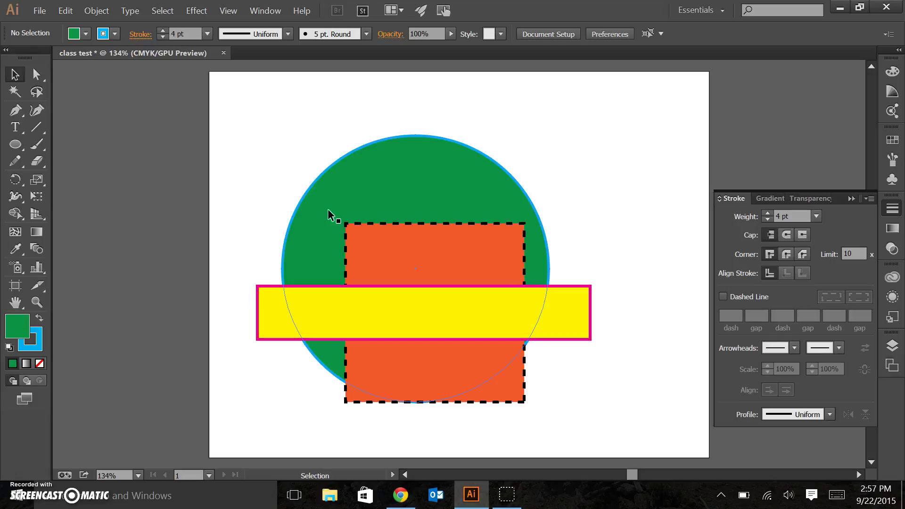
{"action": "left_click", "coordinate": [280, 146]}
{"action": "left_click", "coordinate": [40, 12]}
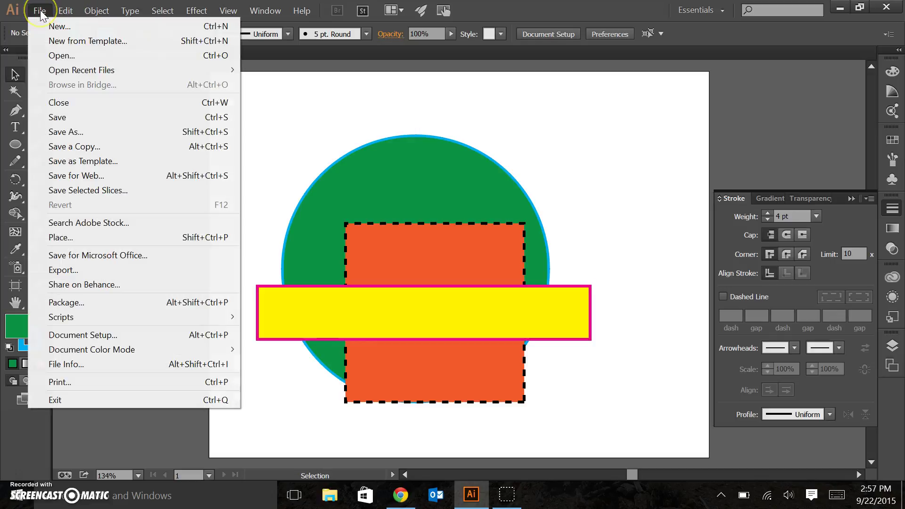
{"action": "left_click", "coordinate": [71, 131]}
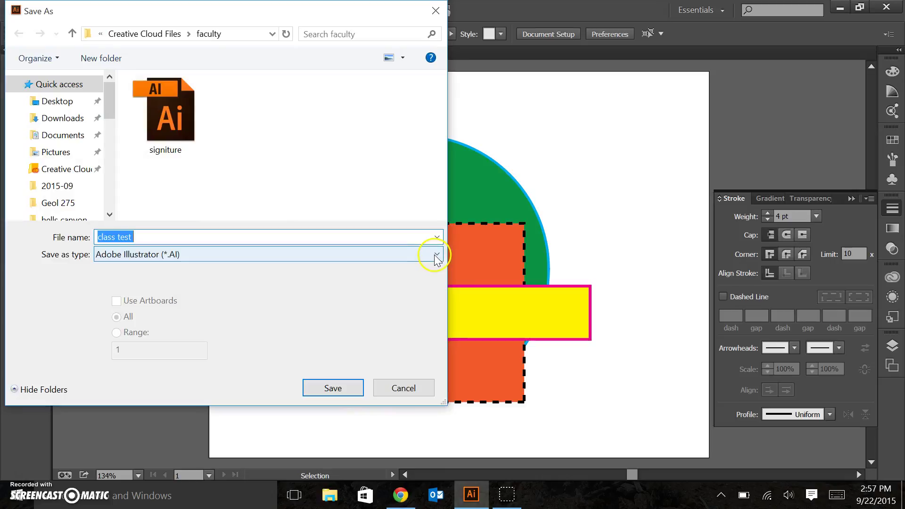
{"action": "left_click", "coordinate": [436, 255]}
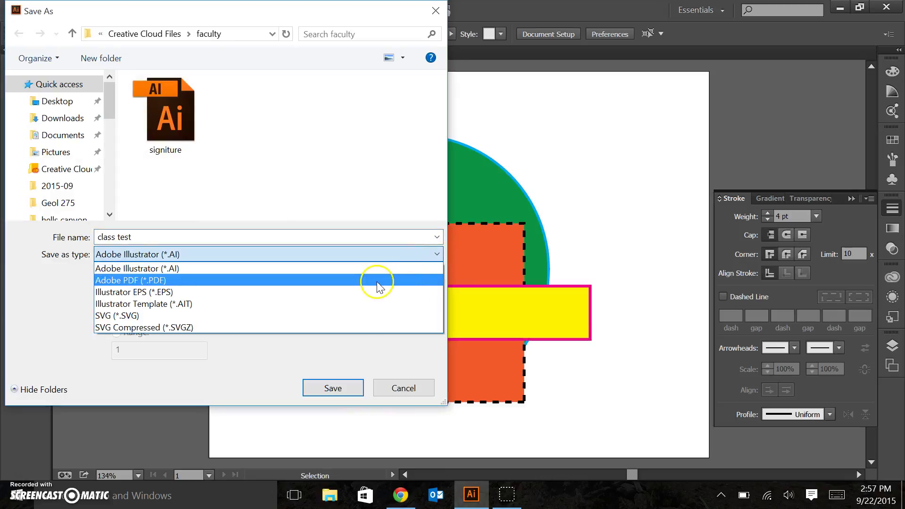
{"action": "left_click", "coordinate": [338, 280]}
{"action": "left_click", "coordinate": [324, 390]}
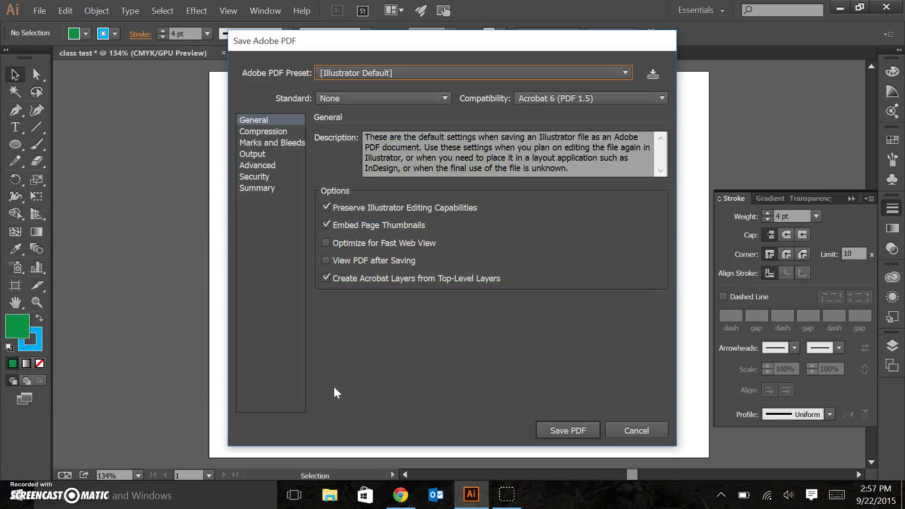
{"action": "left_click", "coordinate": [558, 438]}
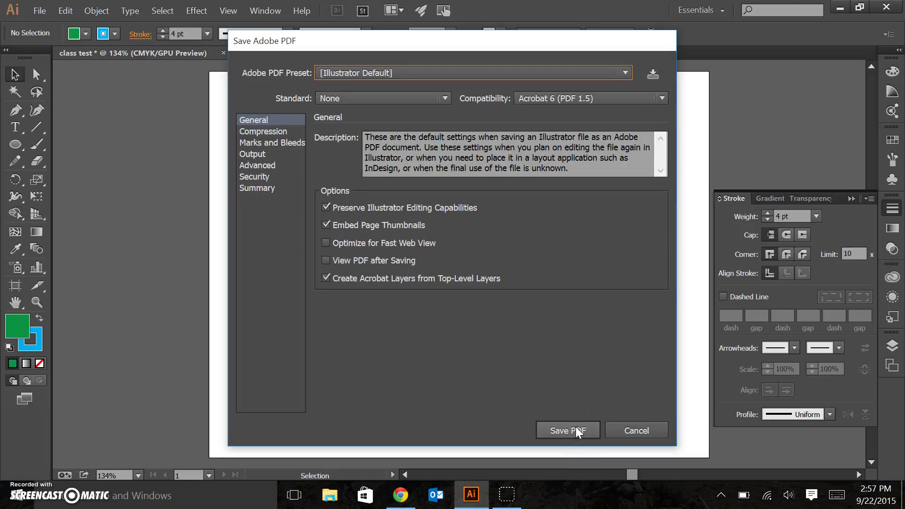
{"action": "left_click", "coordinate": [650, 428]}
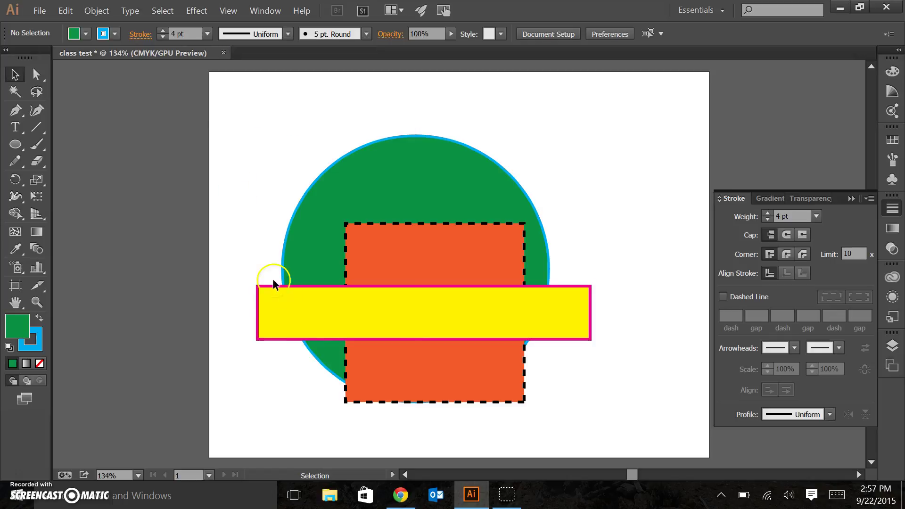
- Nudge the yellow bar down and slightly right with the arrow keys
{"action": "left_click", "coordinate": [406, 307]}
{"action": "key", "text": "Down"}
{"action": "key", "text": "Down"}
{"action": "key", "text": "Down"}
{"action": "key", "text": "Down"}
{"action": "key", "text": "Down"}
{"action": "key", "text": "Down"}
{"action": "key", "text": "Down"}
{"action": "key", "text": "Down"}
{"action": "key", "text": "Down"}
{"action": "key", "text": "Down"}
{"action": "key", "text": "Down"}
{"action": "key", "text": "Down"}
{"action": "key", "text": "Down"}
{"action": "key", "text": "Down"}
{"action": "key", "text": "Down"}
{"action": "key", "text": "Down"}
{"action": "key", "text": "Down"}
{"action": "key", "text": "Down"}
{"action": "key", "text": "Down"}
{"action": "key", "text": "Down"}
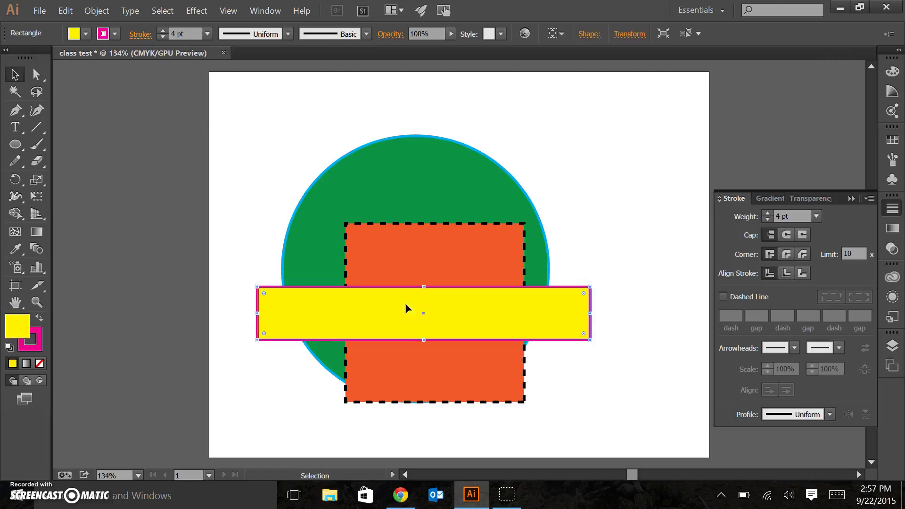
{"action": "key", "text": "Right"}
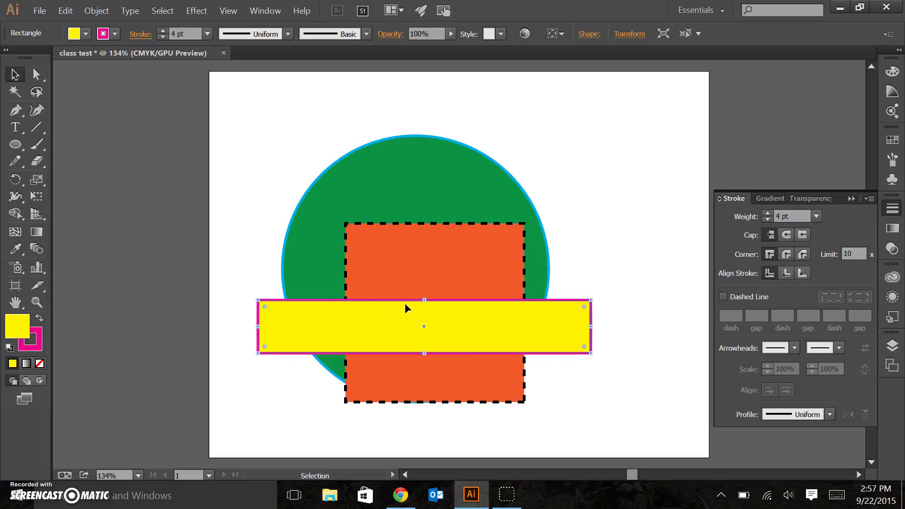
{"action": "left_click", "coordinate": [16, 126]}
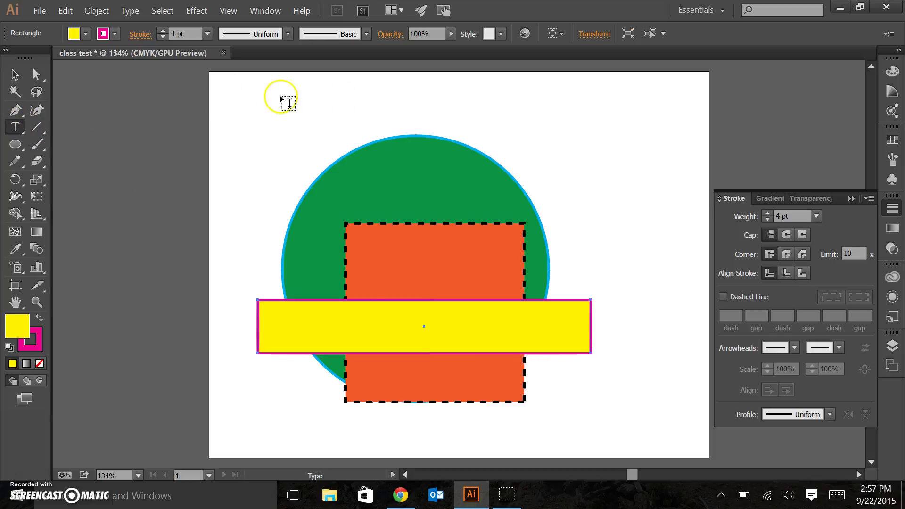
- Type the author's name on a text line above the circle
{"action": "left_click", "coordinate": [276, 94]}
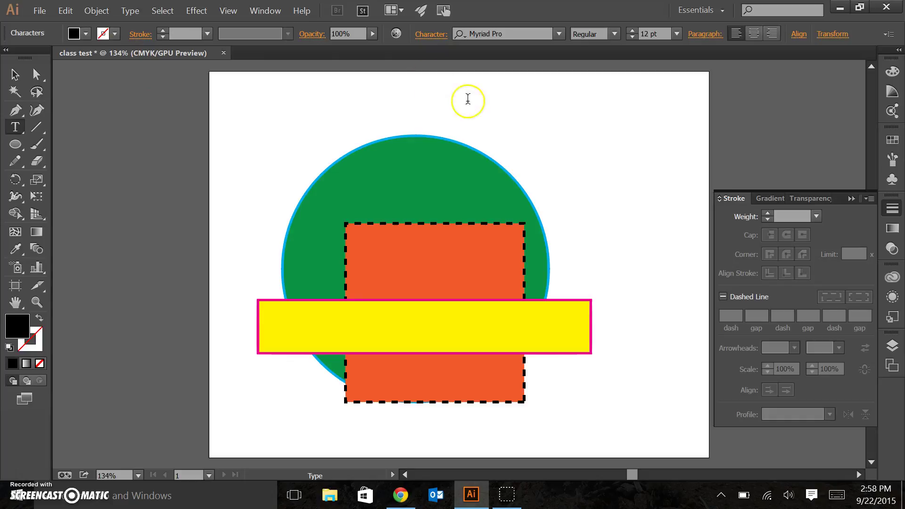
{"action": "left_click", "coordinate": [15, 74]}
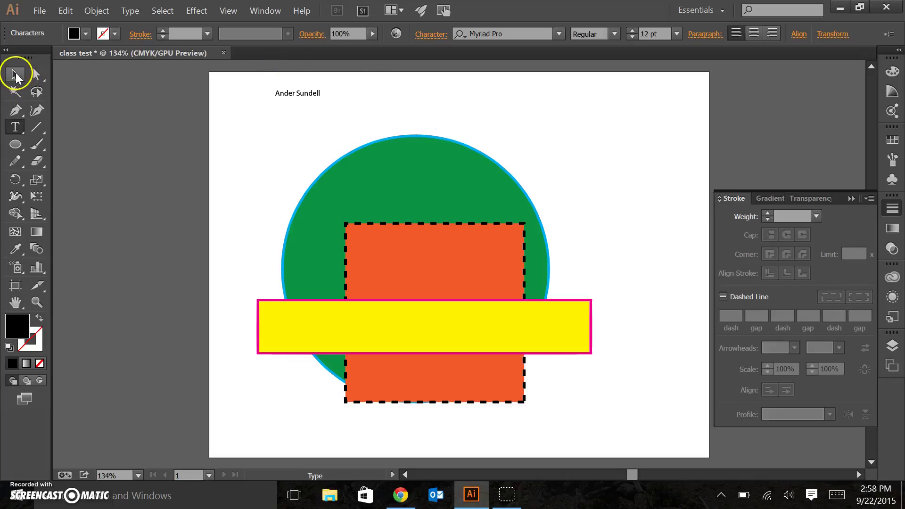
- Raise the name's font size to 25 pt
{"action": "left_click", "coordinate": [635, 31]}
{"action": "left_click", "coordinate": [633, 30]}
{"action": "left_click", "coordinate": [633, 30]}
{"action": "left_click", "coordinate": [633, 31]}
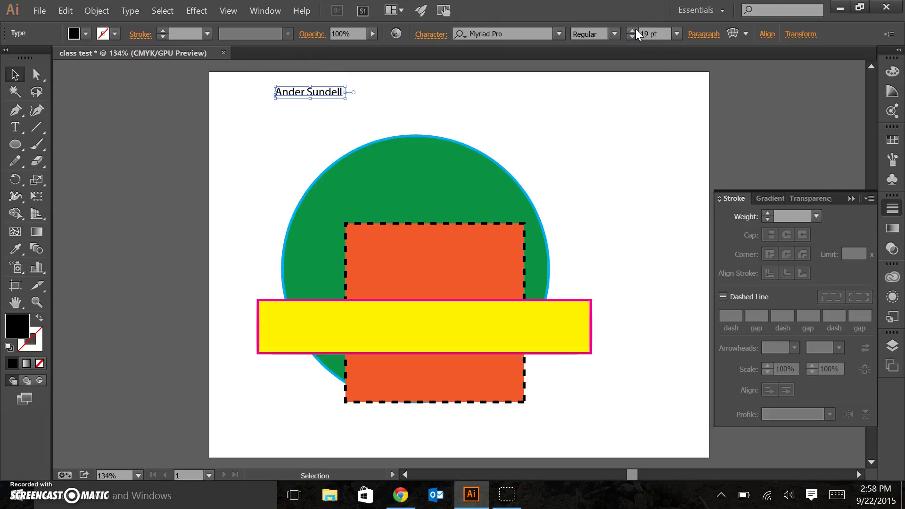
{"action": "left_click", "coordinate": [633, 30]}
{"action": "left_click", "coordinate": [634, 30]}
{"action": "left_click", "coordinate": [635, 30]}
{"action": "left_click", "coordinate": [634, 30]}
{"action": "left_click", "coordinate": [634, 30]}
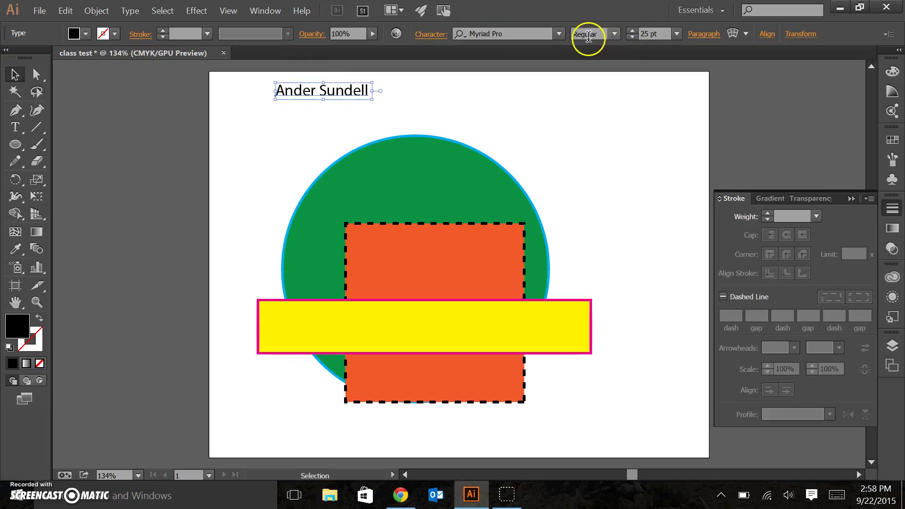
- Move the name left and down, keeping Myriad Pro as the font
{"action": "left_click", "coordinate": [615, 34]}
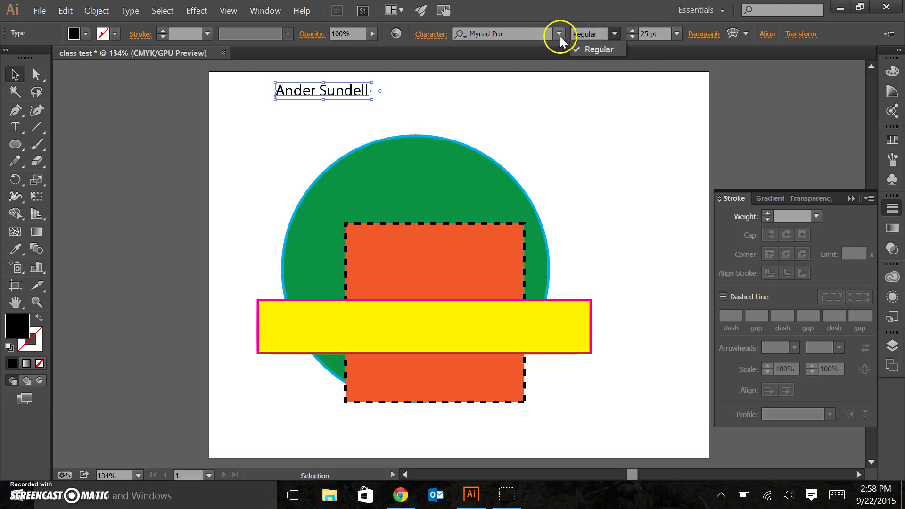
{"action": "left_click", "coordinate": [597, 117]}
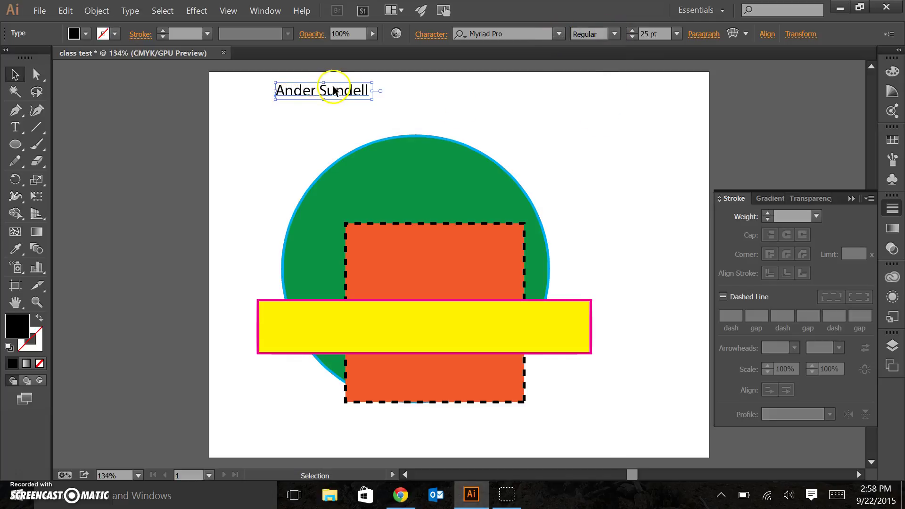
{"action": "left_click_drag", "start_coordinate": [333, 89], "coordinate": [306, 114]}
{"action": "left_click", "coordinate": [559, 33]}
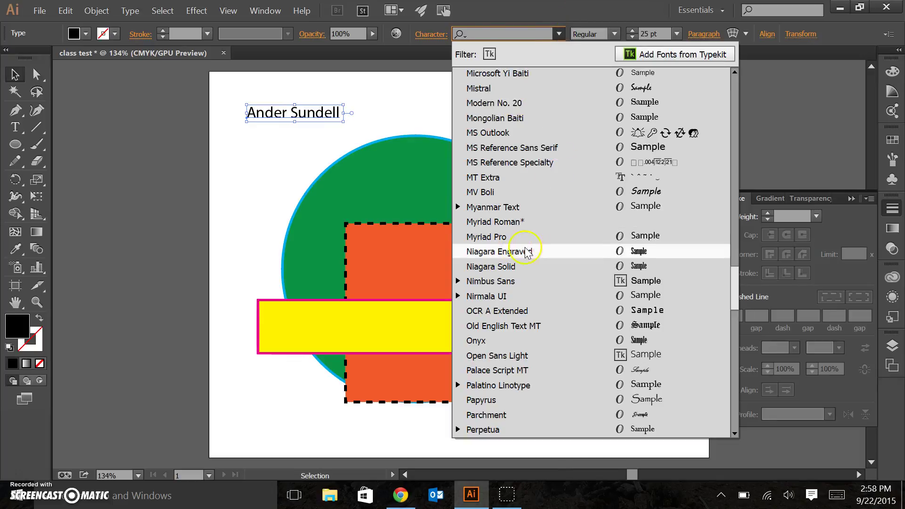
{"action": "left_click", "coordinate": [504, 238]}
{"action": "left_click", "coordinate": [274, 156]}
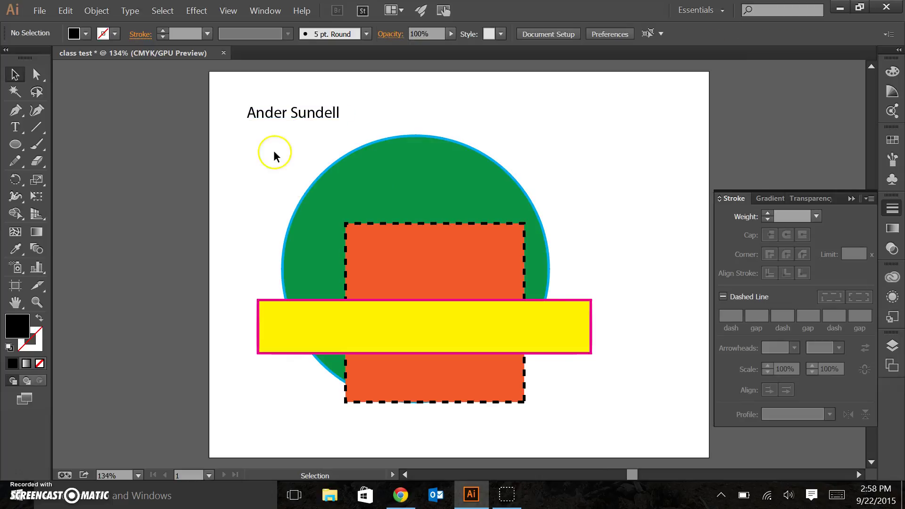
- Move the 25 pt name text just above the green circle, leaving it horizontal at 0°
{"action": "left_click", "coordinate": [286, 115]}
{"action": "left_click_drag", "start_coordinate": [283, 117], "coordinate": [303, 132]}
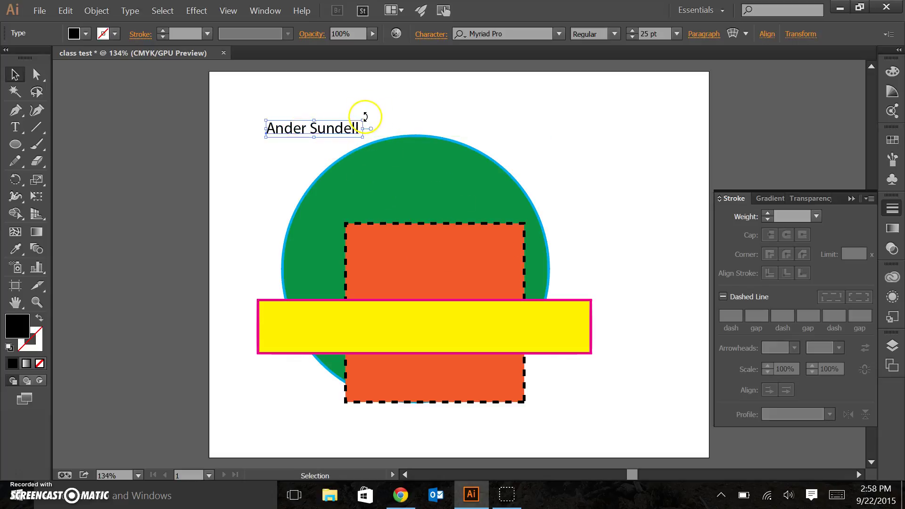
{"action": "left_click_drag", "start_coordinate": [369, 121], "coordinate": [255, 178]}
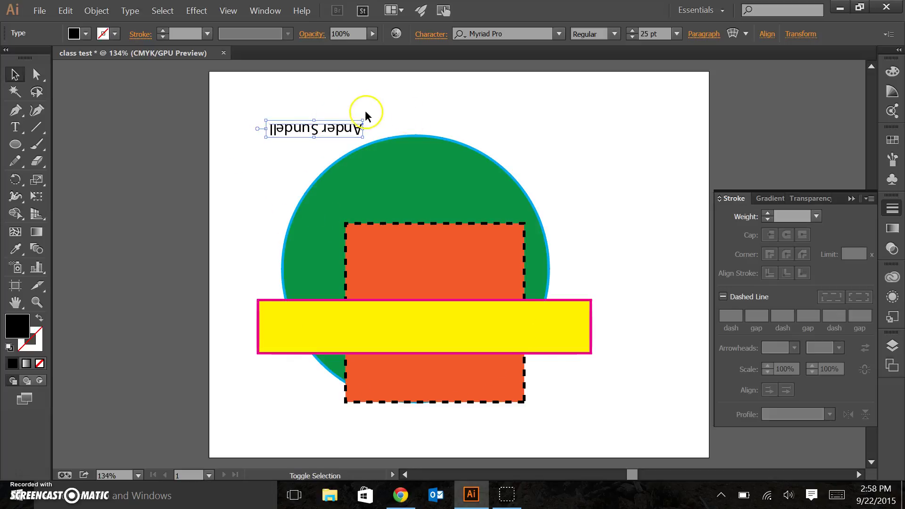
{"action": "left_click_drag", "start_coordinate": [366, 117], "coordinate": [246, 149]}
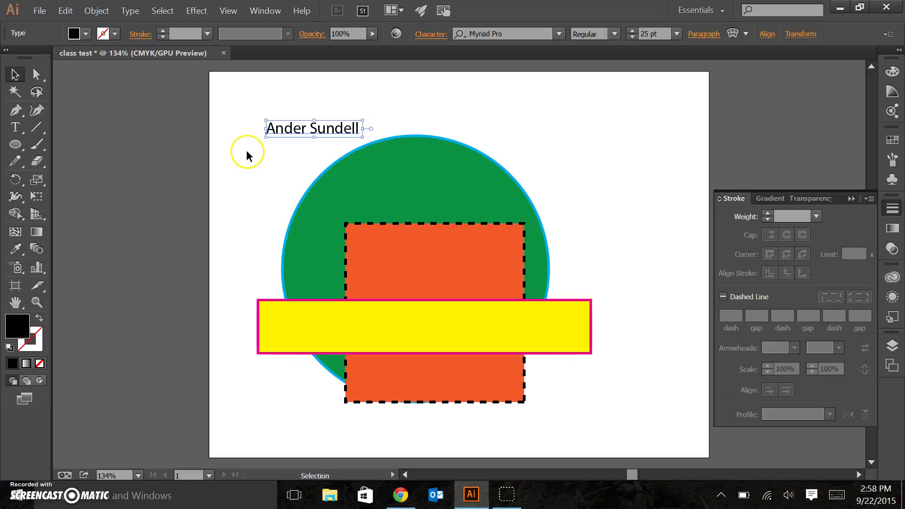
{"action": "left_click", "coordinate": [260, 158]}
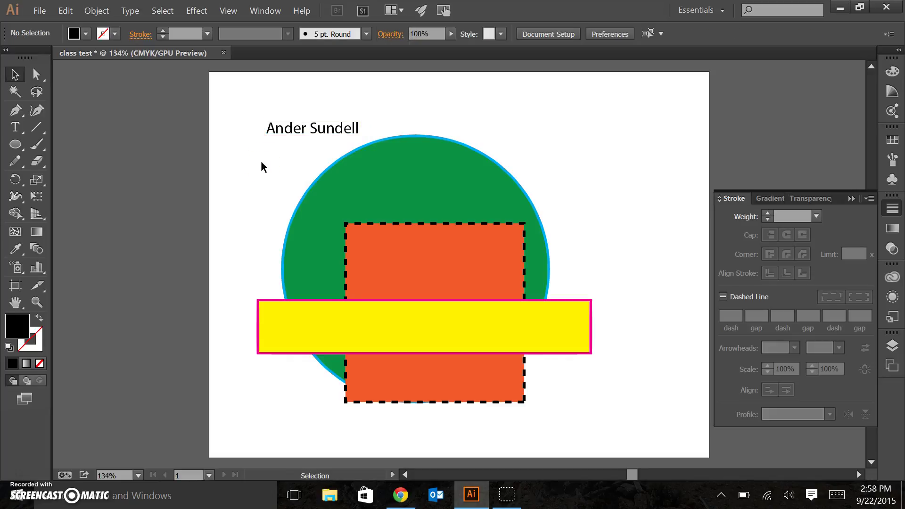
- Select the 4 pt blue-outlined green circle with the Selection tool
{"action": "left_click", "coordinate": [484, 167]}
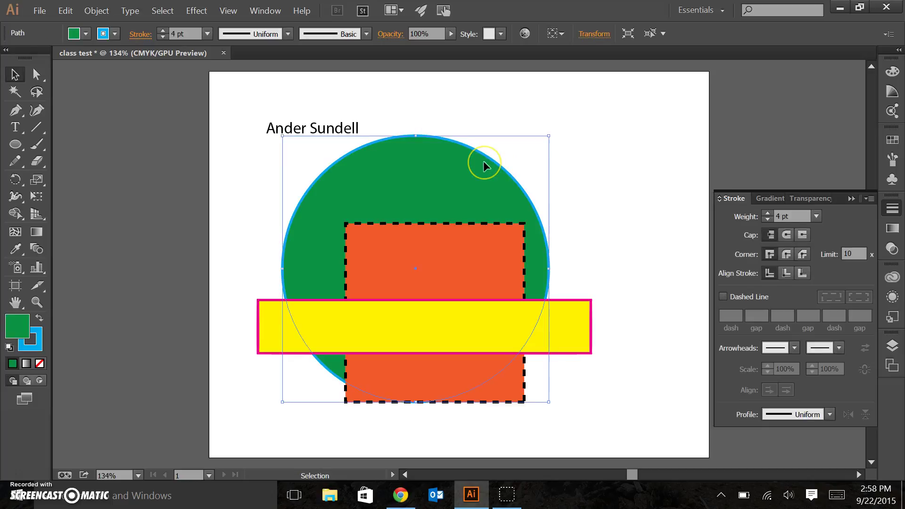